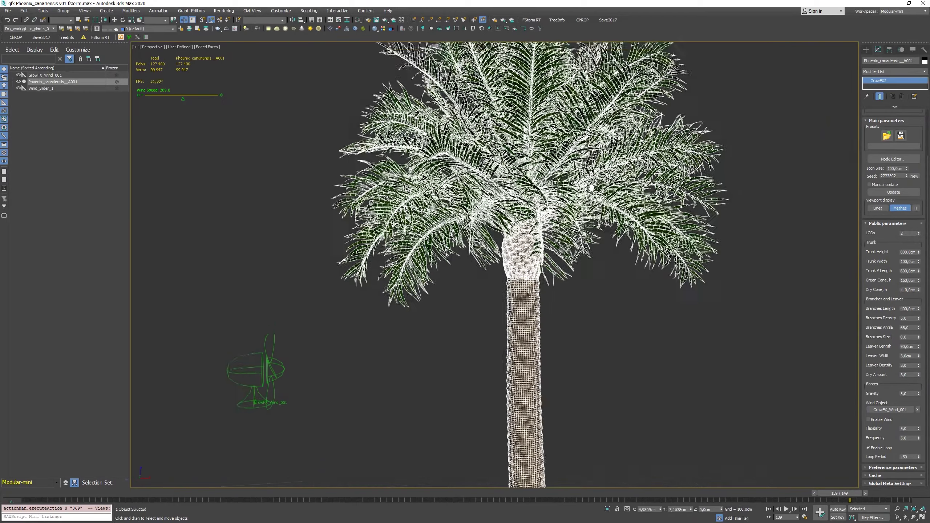
- Turn off edged faces, switch the perspective view to Clay shading, and frame the palm
{"action": "key", "text": "F4"}
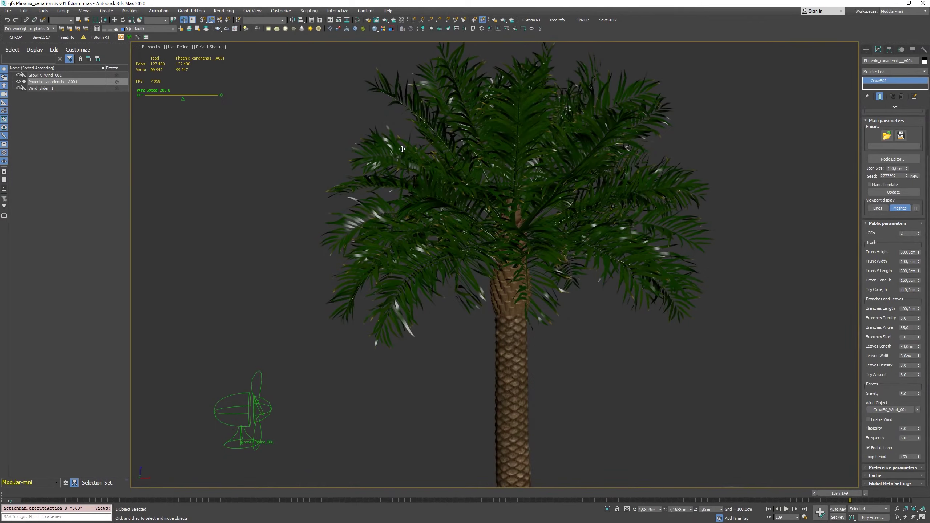
{"action": "left_click", "coordinate": [215, 47]}
{"action": "left_click", "coordinate": [229, 94]}
{"action": "scroll", "coordinate": [567, 263], "scroll_direction": "down", "scroll_amount": 2}
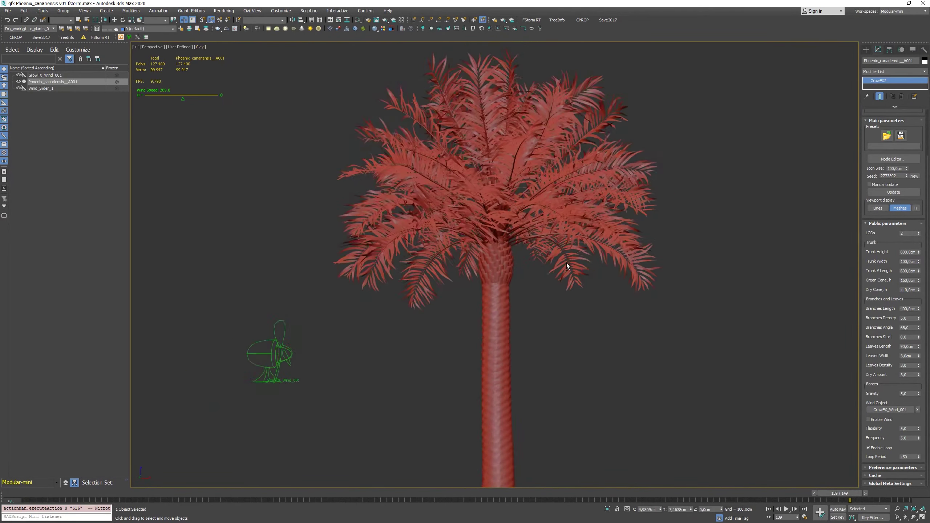
{"action": "scroll", "coordinate": [567, 263], "scroll_direction": "down", "scroll_amount": 5}
{"action": "scroll", "coordinate": [544, 257], "scroll_direction": "up", "scroll_amount": 4}
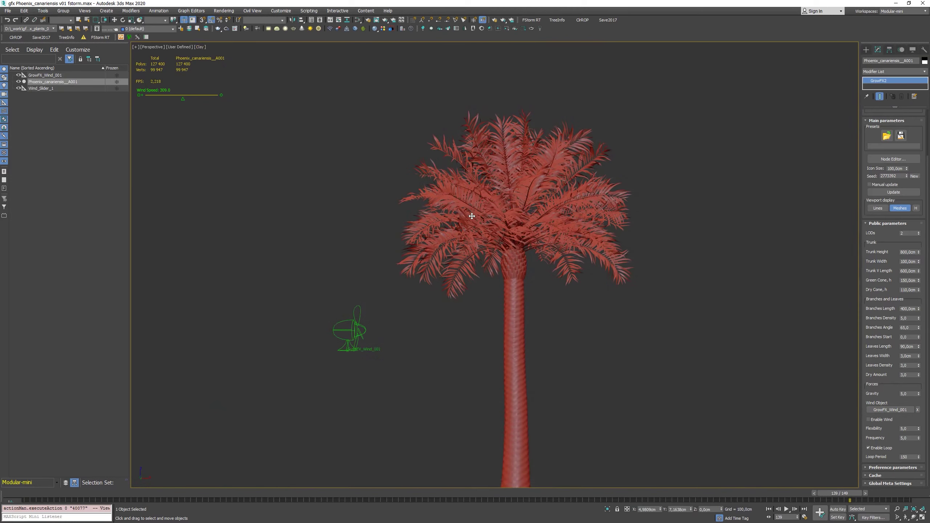
- Try several trunk heights, then set Trunk Height to exactly 900 cm
{"action": "middle_click_drag", "start_coordinate": [472, 216], "coordinate": [434, 174]}
{"action": "scroll", "coordinate": [434, 173], "scroll_direction": "up", "scroll_amount": 3}
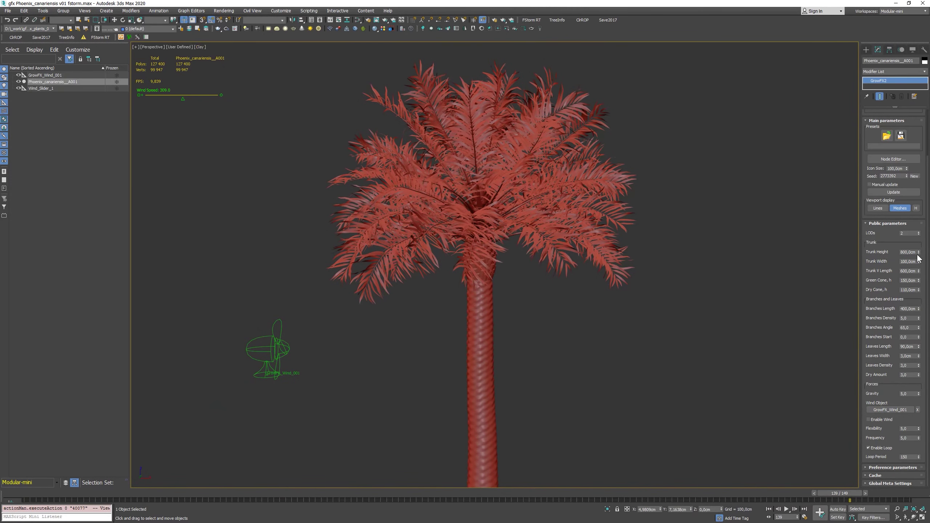
{"action": "left_click_drag", "start_coordinate": [918, 254], "coordinate": [919, 273]}
{"action": "middle_click_drag", "start_coordinate": [695, 323], "coordinate": [686, 253]}
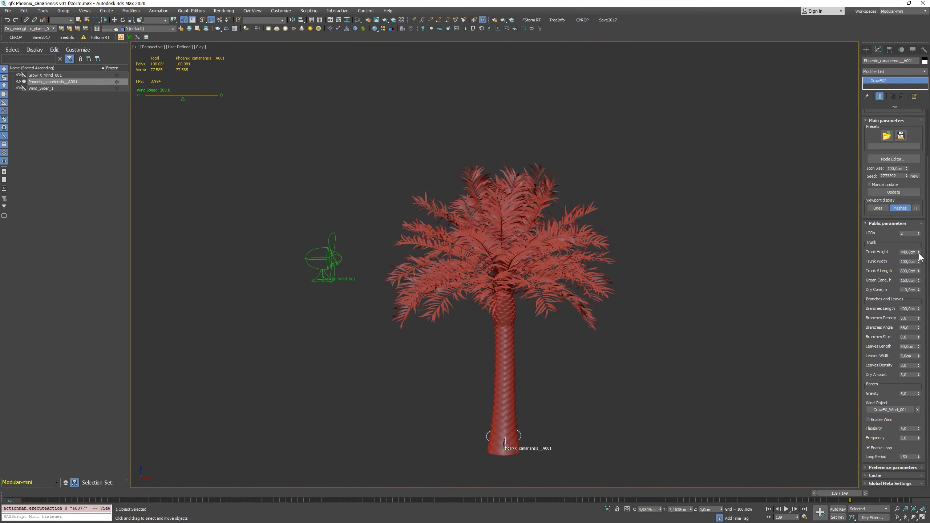
{"action": "left_click_drag", "start_coordinate": [920, 253], "coordinate": [920, 270]}
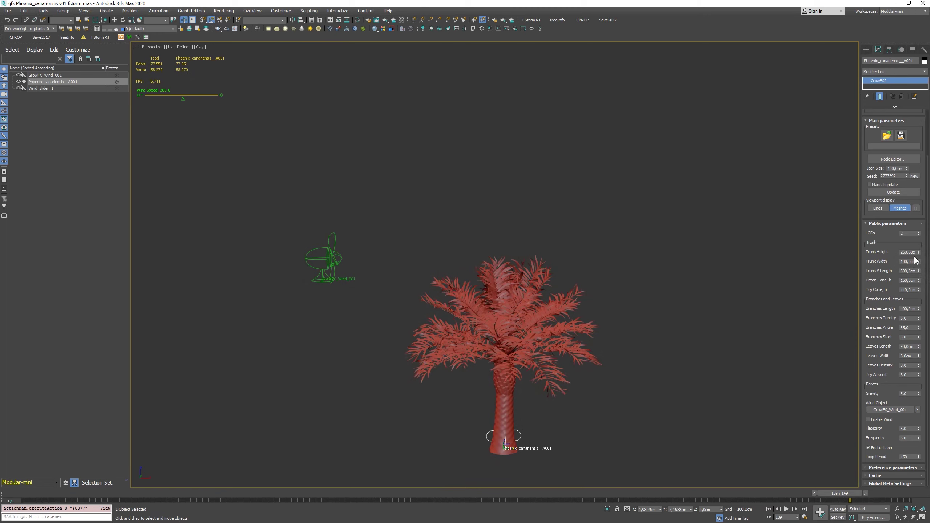
{"action": "left_click_drag", "start_coordinate": [919, 258], "coordinate": [914, 200]}
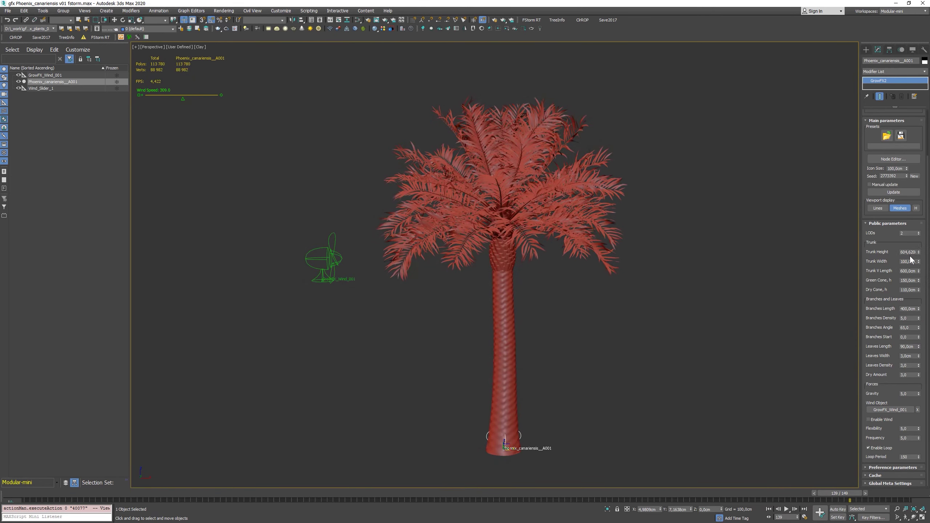
{"action": "double_click", "coordinate": [908, 252]}
{"action": "type", "text": "900"}
{"action": "key", "text": "Return"}
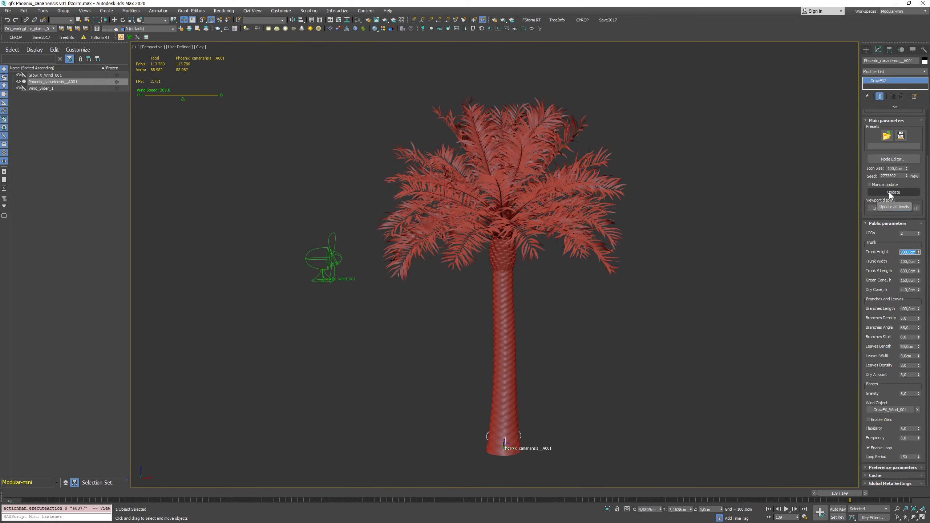
- Reframe the taller palm, thin the trunk with Trunk Width, and shorten Trunk V Length
{"action": "middle_click_drag", "start_coordinate": [561, 137], "coordinate": [528, 174]}
{"action": "scroll", "coordinate": [560, 169], "scroll_direction": "down", "scroll_amount": 1}
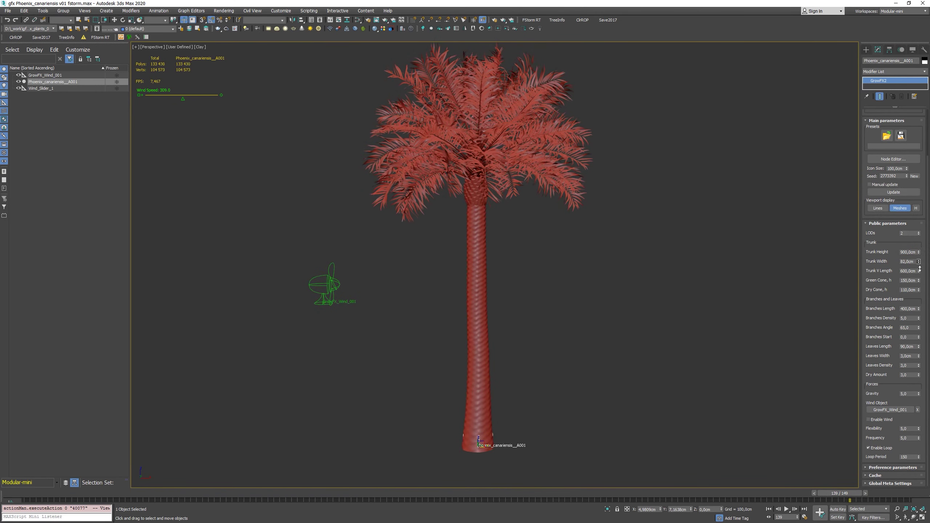
{"action": "left_click_drag", "start_coordinate": [921, 269], "coordinate": [921, 220]}
{"action": "mouse_move", "coordinate": [919, 272]}
{"action": "left_mouse_down"}
{"action": "mouse_move", "coordinate": [910, 295]}
{"action": "mouse_move", "coordinate": [915, 274]}
{"action": "left_mouse_up"}
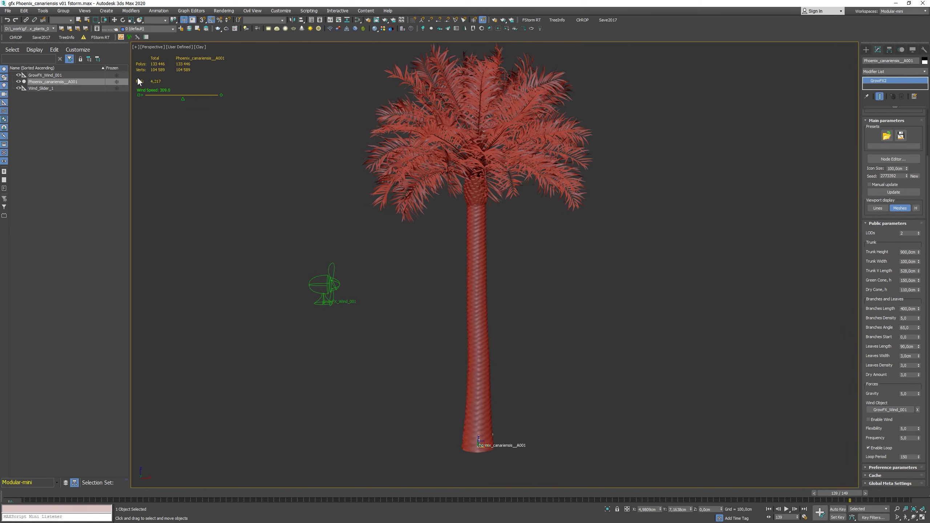
- Return the viewport to Default Shading and set Trunk V Length to 600 cm
{"action": "left_click", "coordinate": [204, 47]}
{"action": "left_click", "coordinate": [220, 53]}
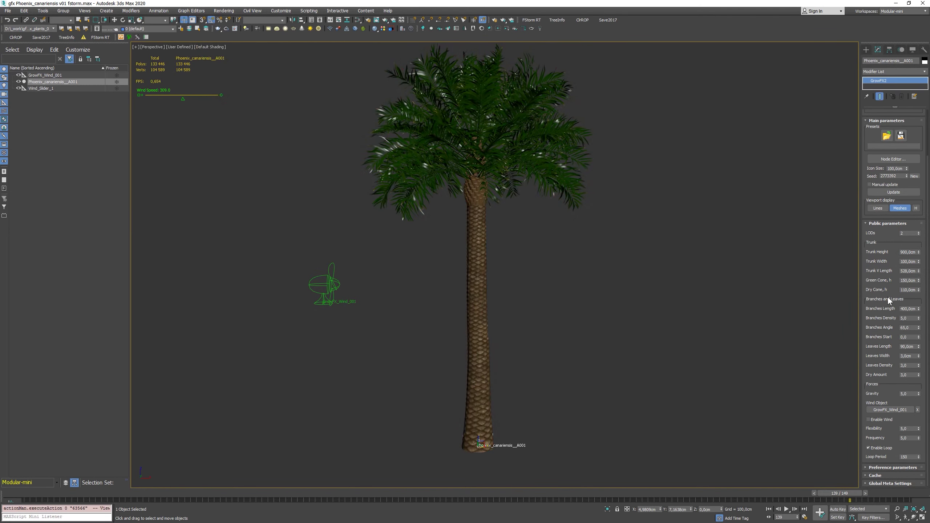
{"action": "left_click_drag", "start_coordinate": [919, 272], "coordinate": [917, 287]}
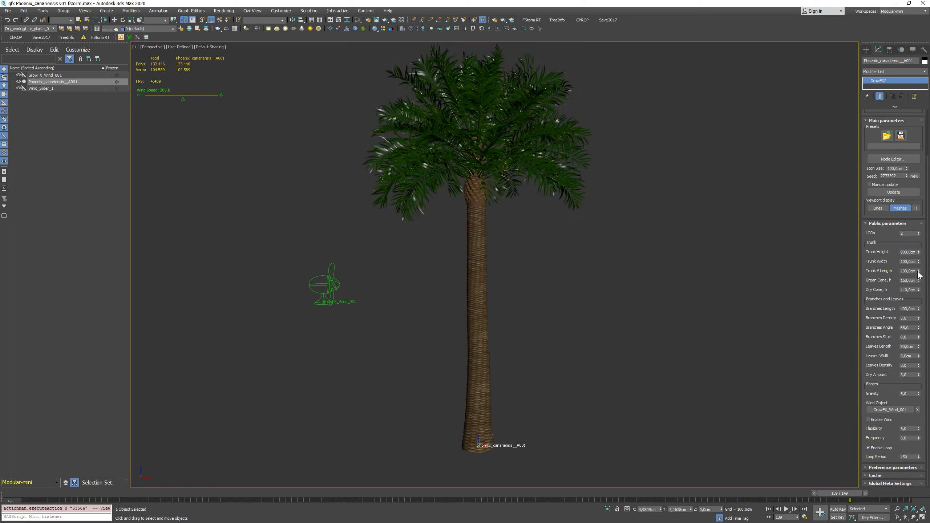
{"action": "double_click", "coordinate": [909, 271]}
{"action": "key", "text": "Return"}
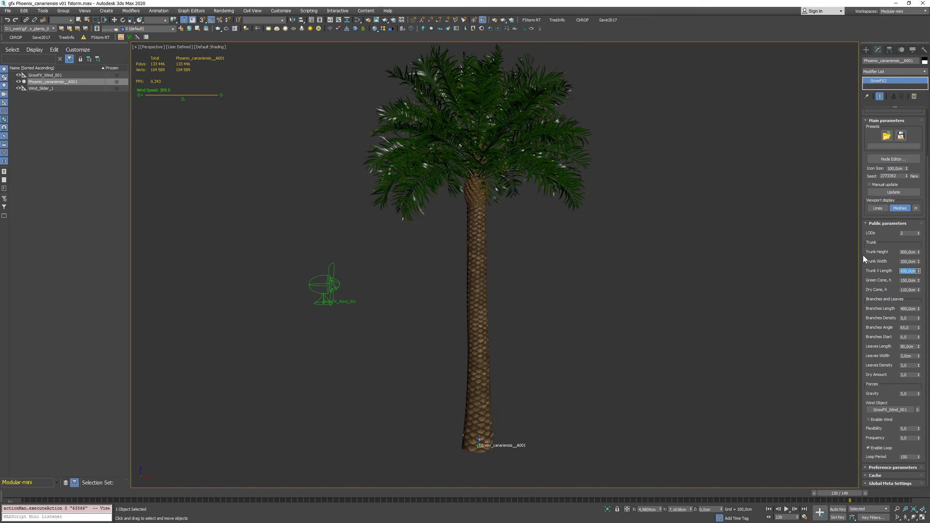
- Lower the crown's Green Cone height and raise Dry Cone to 110 cm
{"action": "left_click_drag", "start_coordinate": [919, 281], "coordinate": [926, 325]}
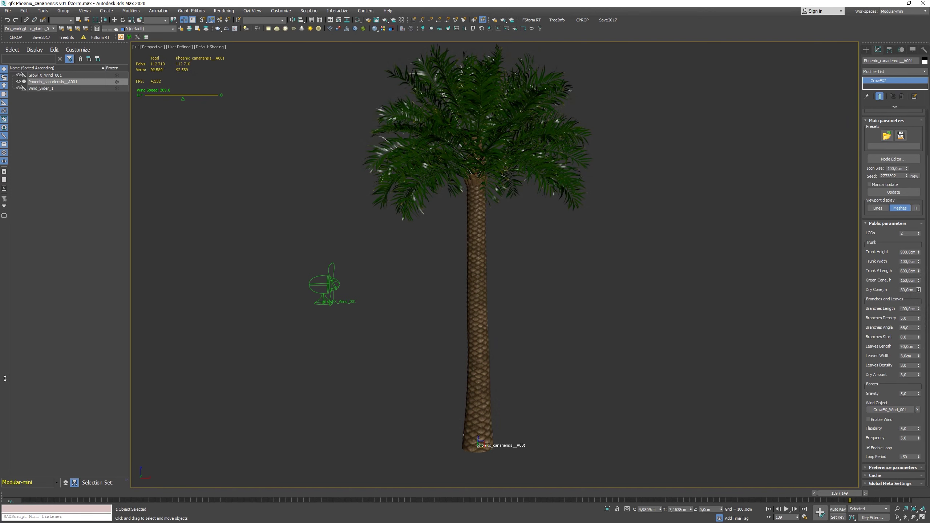
{"action": "left_click_drag", "start_coordinate": [5, 379], "coordinate": [2, 364]}
{"action": "scroll", "coordinate": [494, 113], "scroll_direction": "up", "scroll_amount": 2}
{"action": "middle_click_drag", "start_coordinate": [488, 119], "coordinate": [495, 208]}
- Switch the viewport to Clay shading and reselect the palm
{"action": "left_click", "coordinate": [342, 106]}
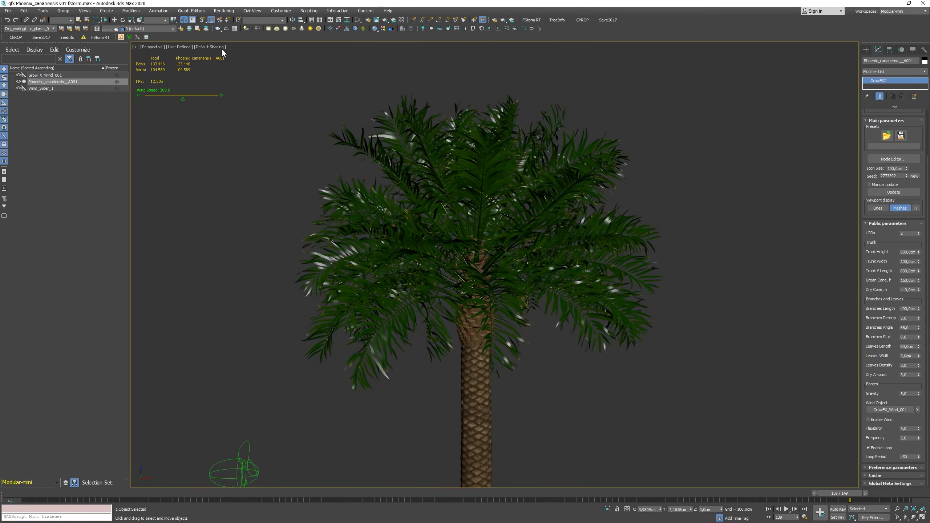
{"action": "left_click", "coordinate": [221, 47]}
{"action": "left_click", "coordinate": [236, 91]}
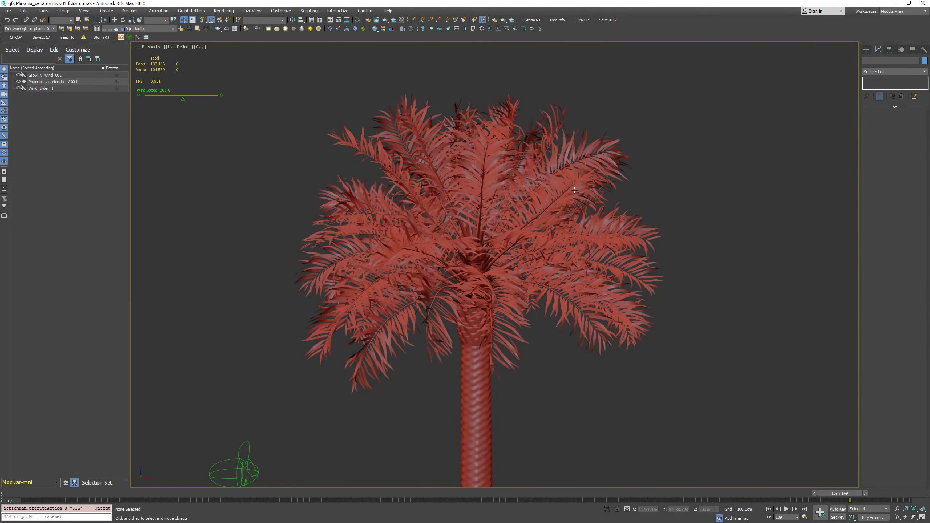
{"action": "left_click", "coordinate": [549, 236]}
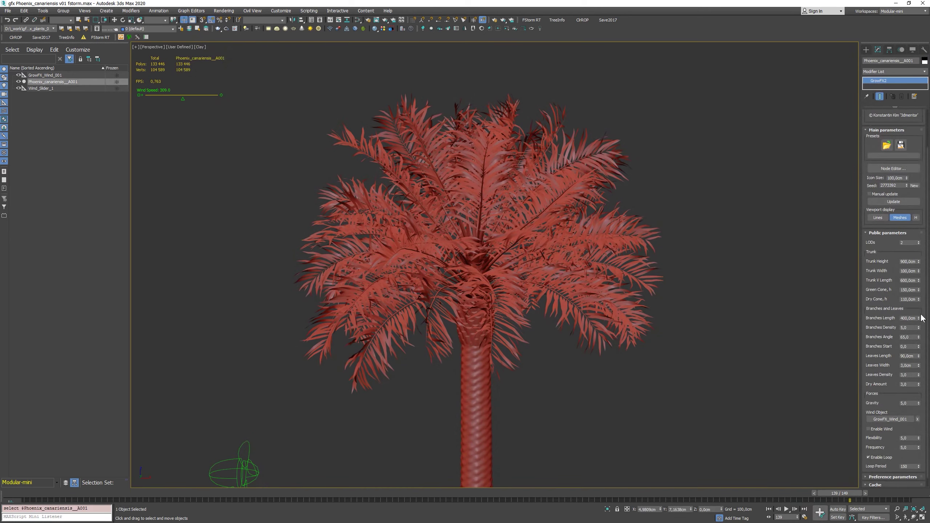
- Set Branches Length to 500 cm and test a lower Branches Density
{"action": "left_click_drag", "start_coordinate": [919, 318], "coordinate": [919, 280]}
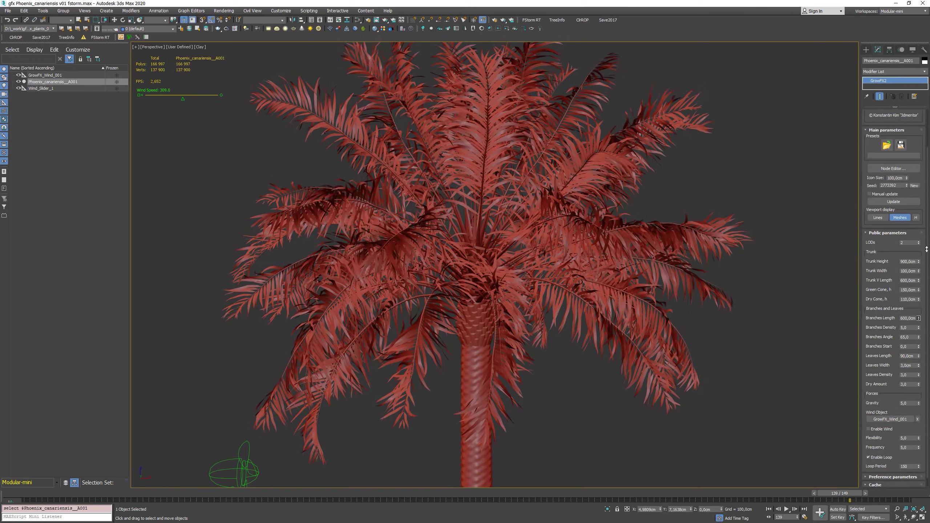
{"action": "scroll", "coordinate": [260, 240], "scroll_direction": "down", "scroll_amount": 2}
{"action": "middle_click_drag", "start_coordinate": [352, 223], "coordinate": [394, 208], "text": "alt"}
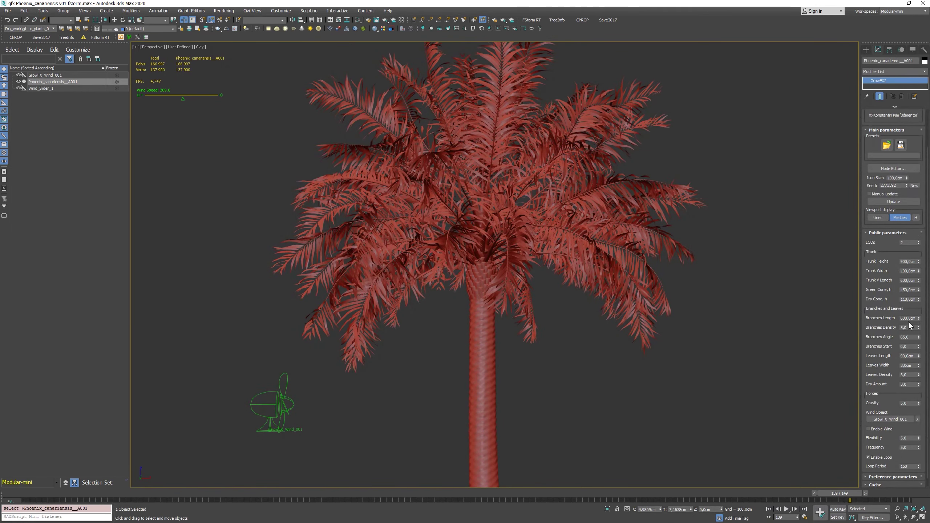
{"action": "key", "text": "Return"}
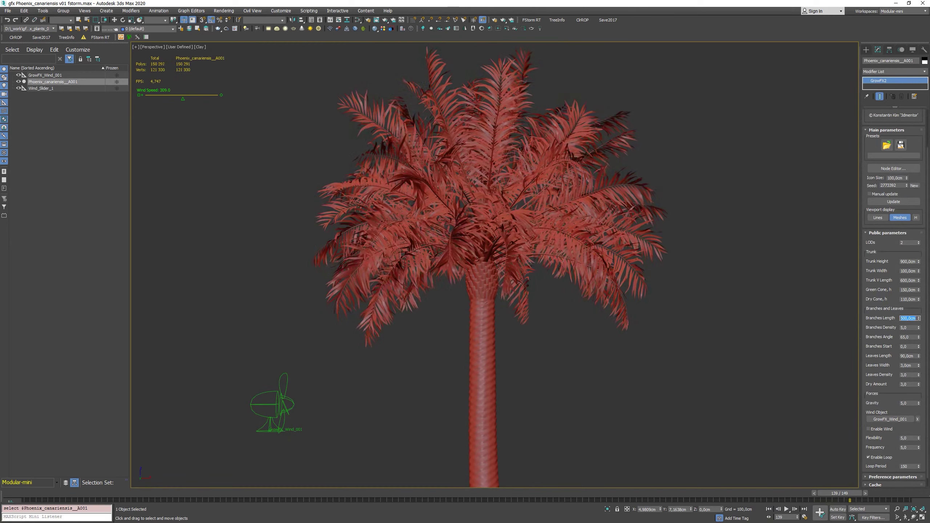
{"action": "left_click_drag", "start_coordinate": [919, 328], "coordinate": [3, 340]}
- Restore Branches Angle to 65 and try Branches Start values of 30, 50, 65 and 80
{"action": "right_click", "coordinate": [3, 340]}
{"action": "scroll", "coordinate": [922, 358], "scroll_direction": "down", "scroll_amount": 1}
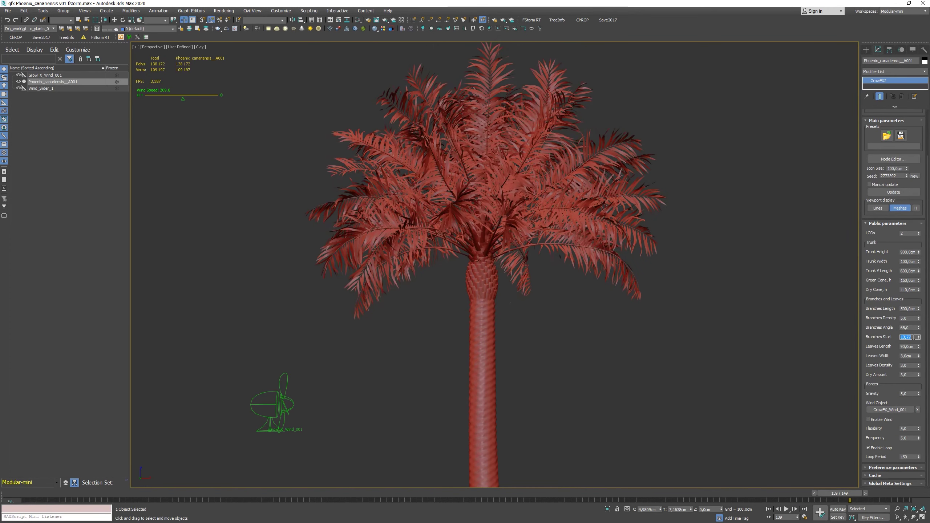
{"action": "double_click", "coordinate": [908, 337]}
{"action": "type", "text": "30"}
{"action": "key", "text": "Return"}
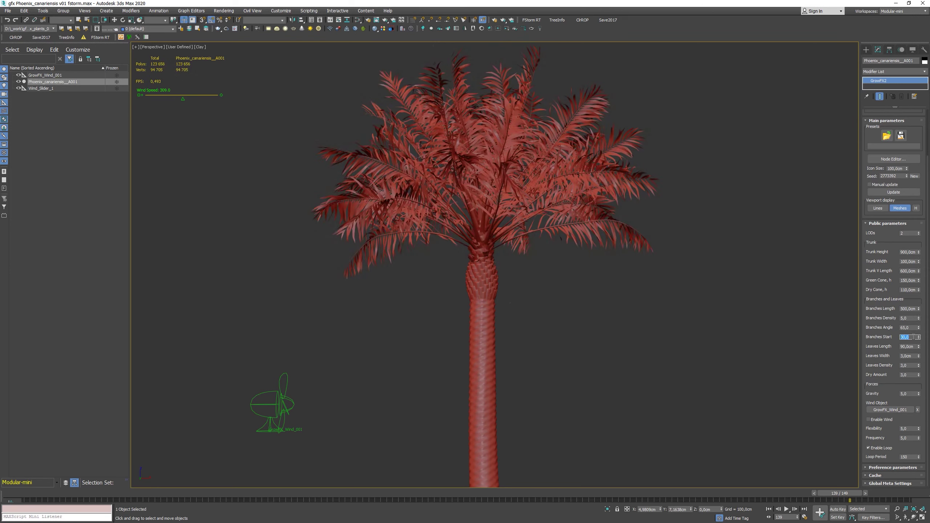
{"action": "type", "text": "50"}
{"action": "key", "text": "Return"}
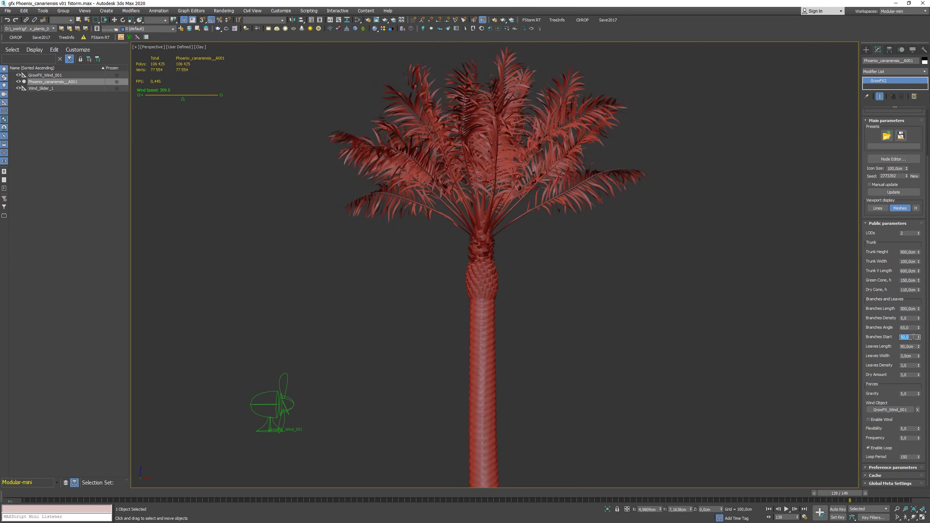
{"action": "key", "text": "Return"}
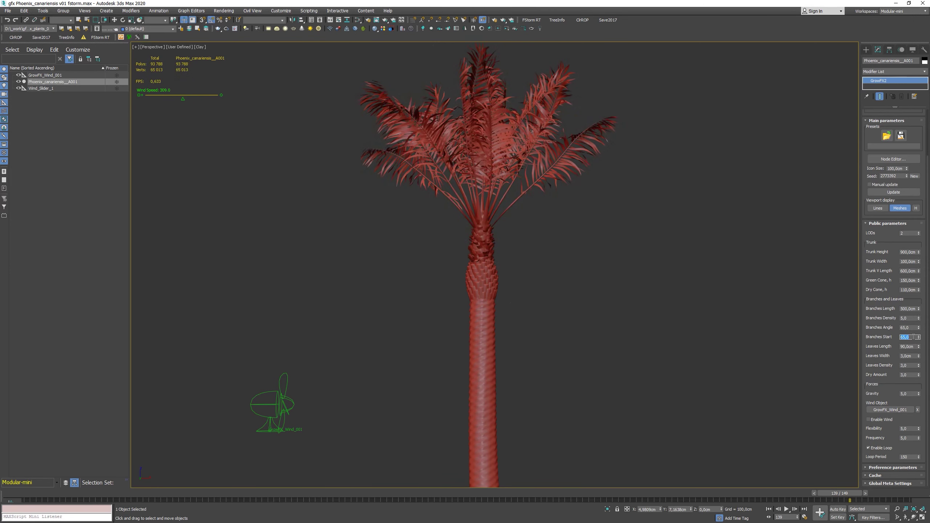
{"action": "key", "text": "Return"}
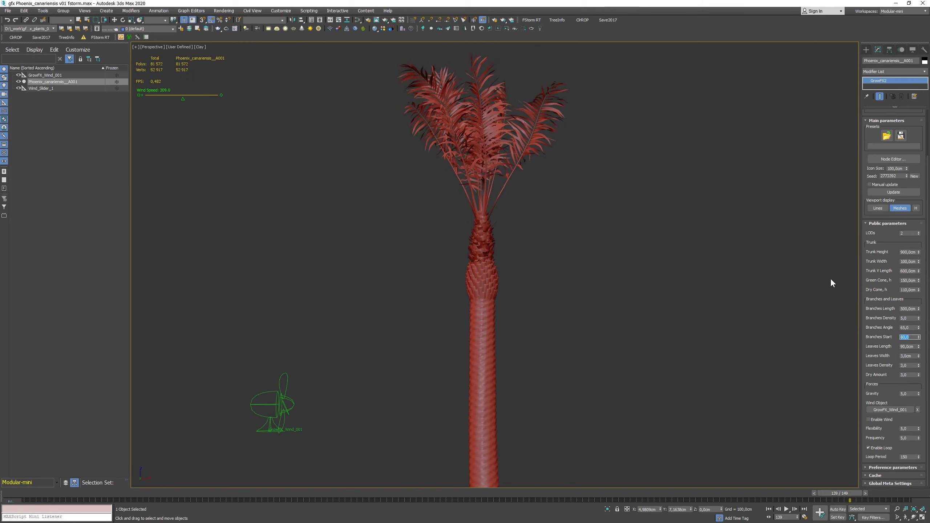
- Settle Branches Start at 50,0 and try shorter, thinner leaves on the fronds
{"action": "type", "text": "30"}
{"action": "key", "text": "Return"}
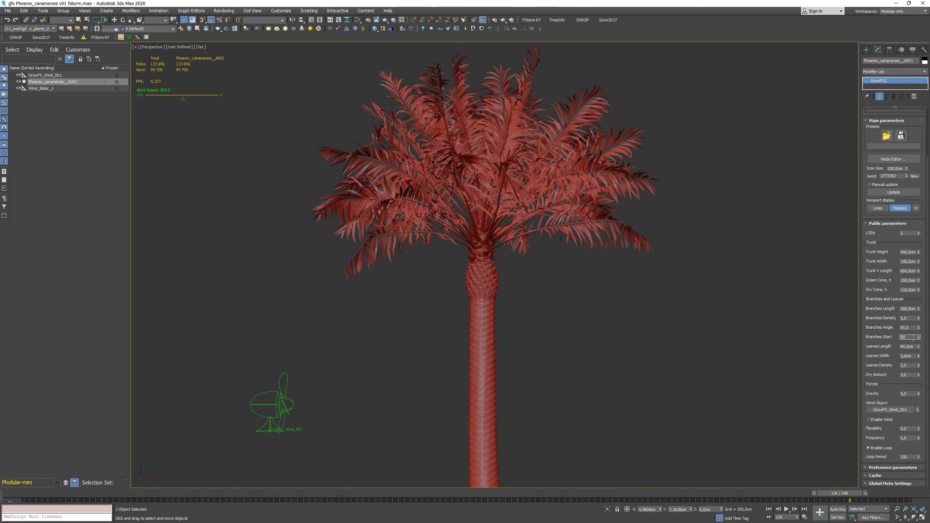
{"action": "type", "text": "50"}
{"action": "key", "text": "Return"}
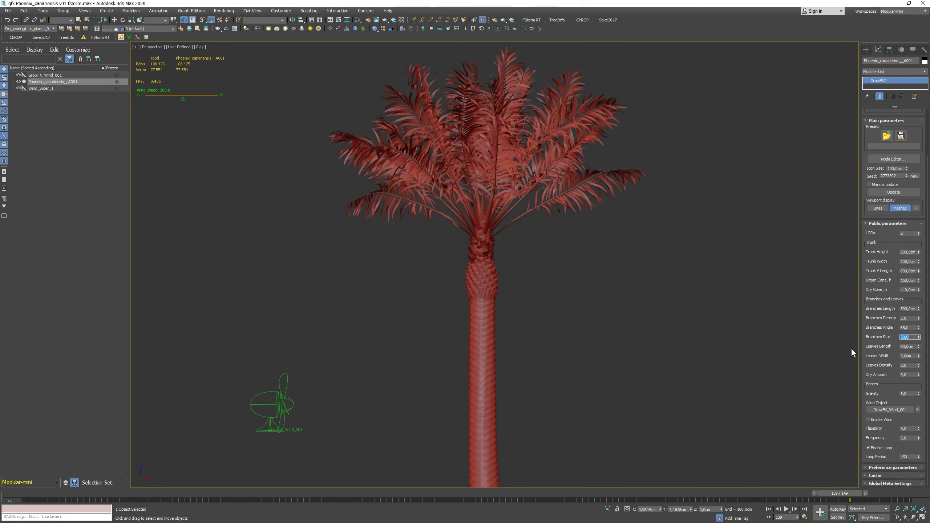
{"action": "left_click", "coordinate": [863, 357]}
{"action": "left_click_drag", "start_coordinate": [919, 347], "coordinate": [917, 233]}
{"action": "mouse_move", "coordinate": [919, 357]}
{"action": "left_mouse_down"}
{"action": "mouse_move", "coordinate": [921, 379]}
{"action": "mouse_move", "coordinate": [921, 348]}
{"action": "left_mouse_up"}
- Show the palm in wireframe, set Leaves Density to 4,0, and render it from the quad menu
{"action": "key", "text": "F3"}
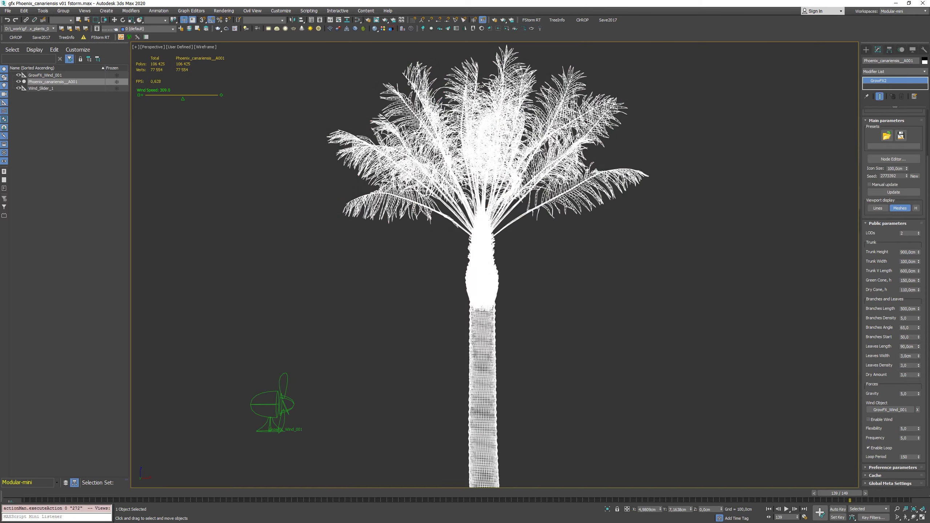
{"action": "mouse_move", "coordinate": [919, 365]}
{"action": "left_mouse_down"}
{"action": "mouse_move", "coordinate": [906, 318]}
{"action": "mouse_move", "coordinate": [918, 364]}
{"action": "left_mouse_up"}
{"action": "double_click", "coordinate": [915, 367]}
{"action": "type", "text": "4"}
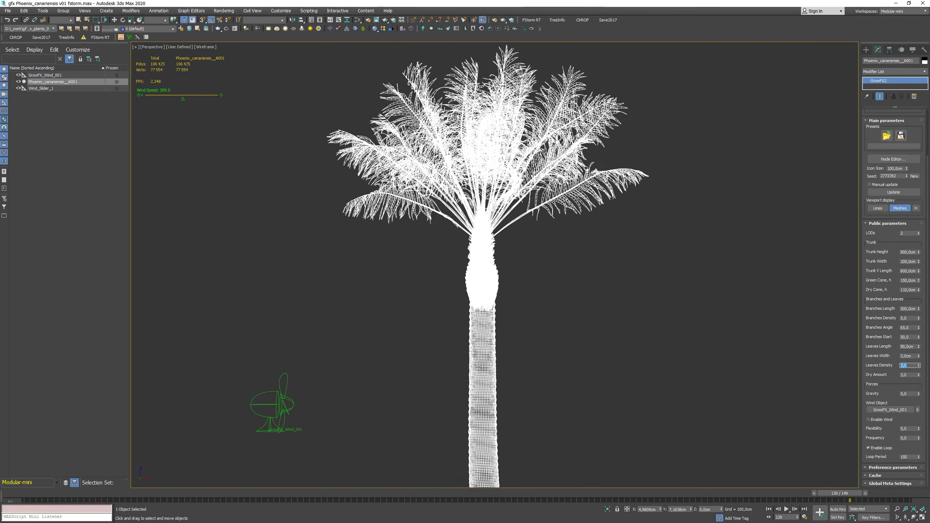
{"action": "key", "text": "Return"}
{"action": "right_click", "coordinate": [484, 179]}
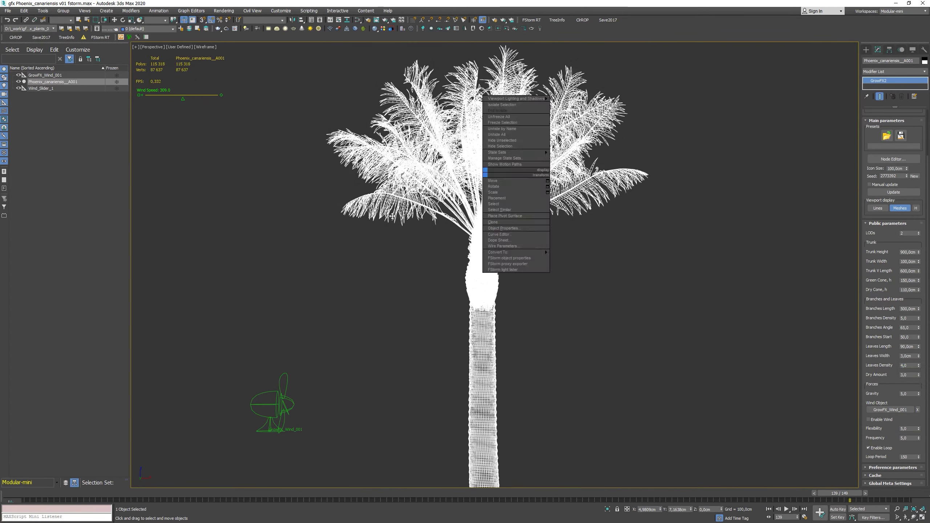
{"action": "left_click", "coordinate": [520, 256]}
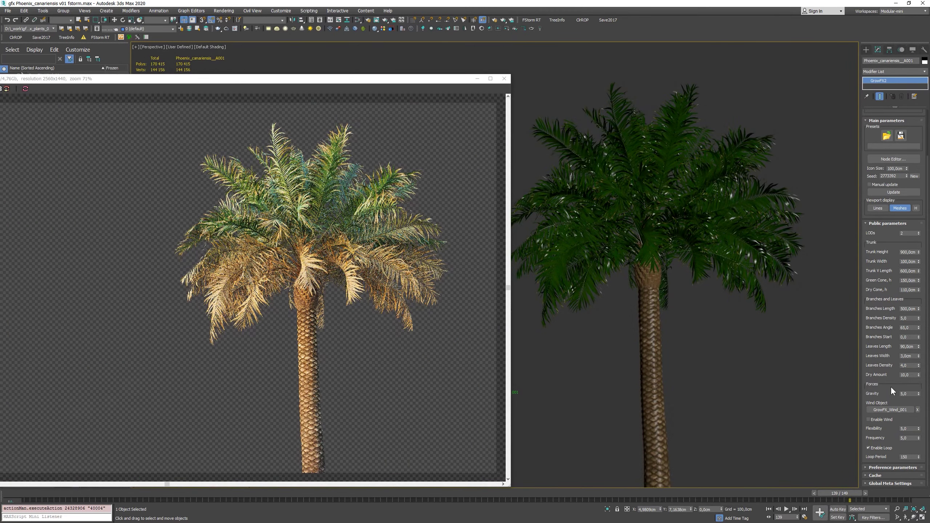
- Lower Dry Amount to 0,0, compare the renders, and close the render window
{"action": "double_click", "coordinate": [910, 375]}
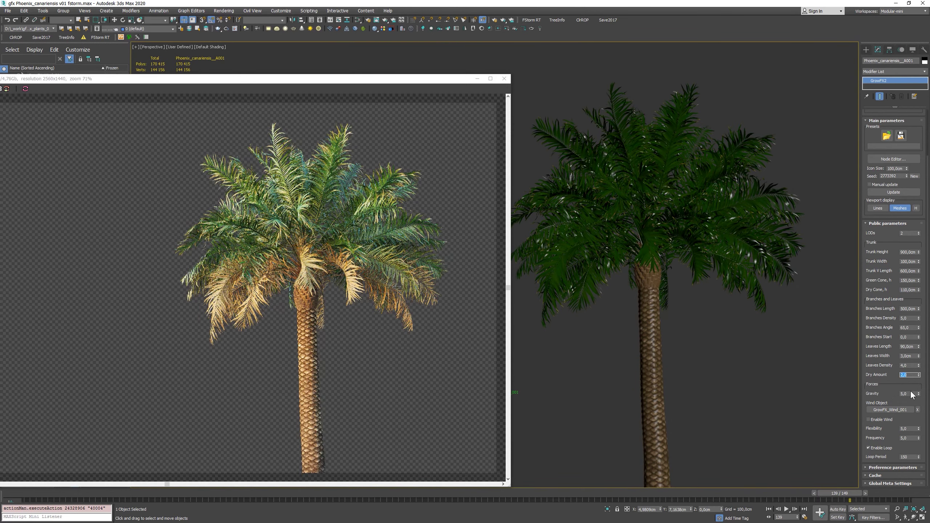
{"action": "type", "text": "2"}
{"action": "key", "text": "Return"}
{"action": "type", "text": "1"}
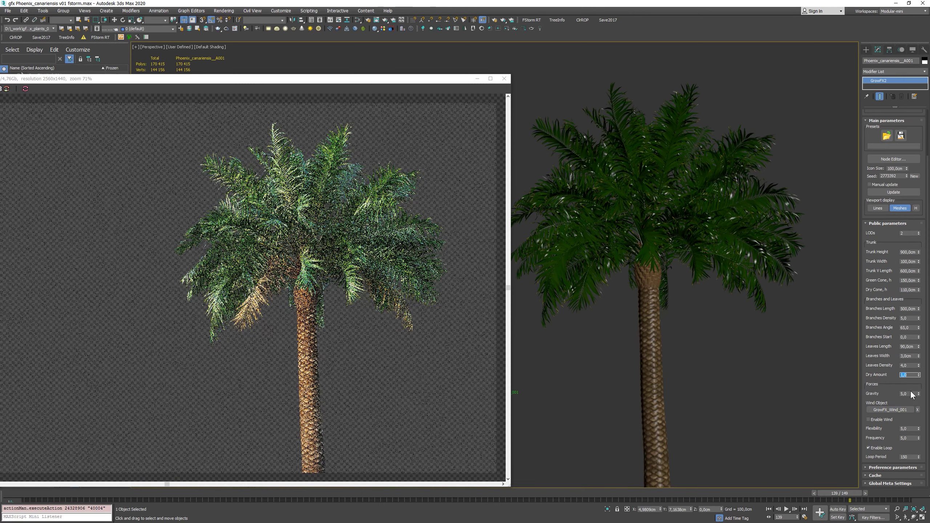
{"action": "type", "text": "0"}
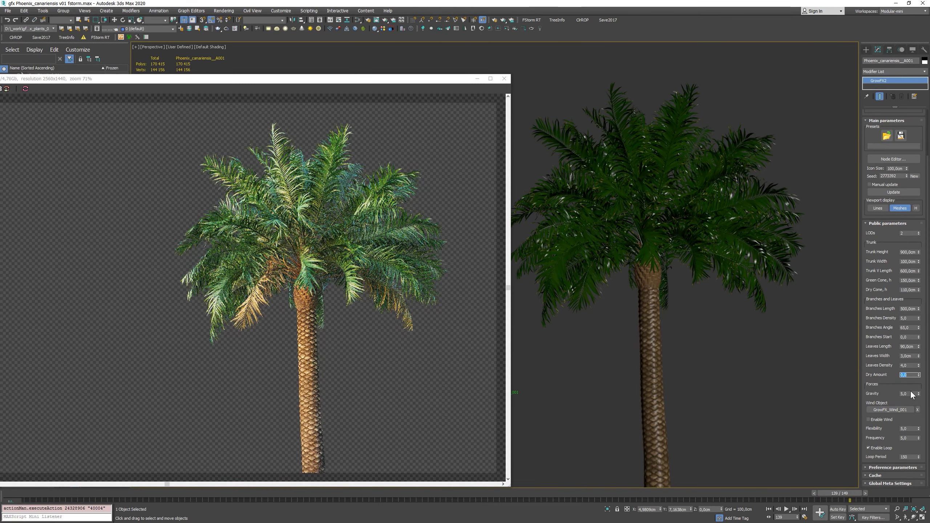
{"action": "type", "text": "5"}
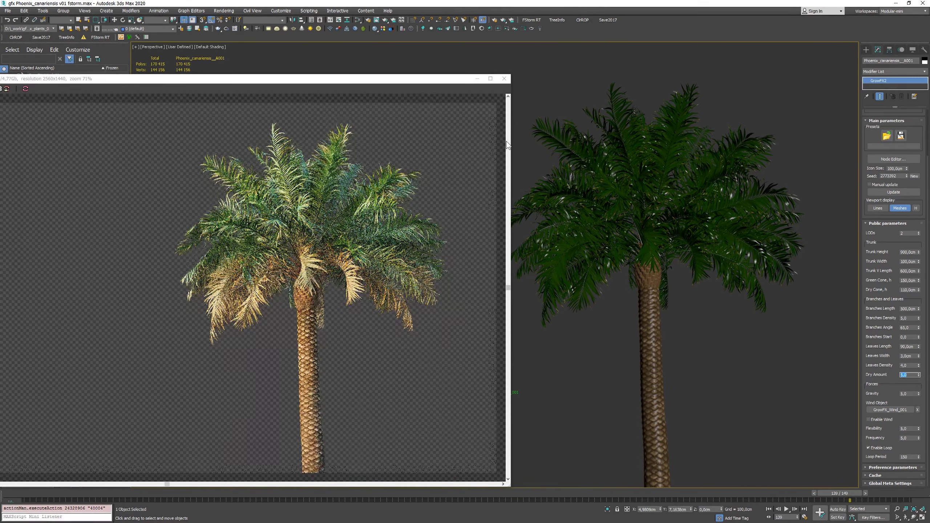
{"action": "left_click", "coordinate": [504, 79]}
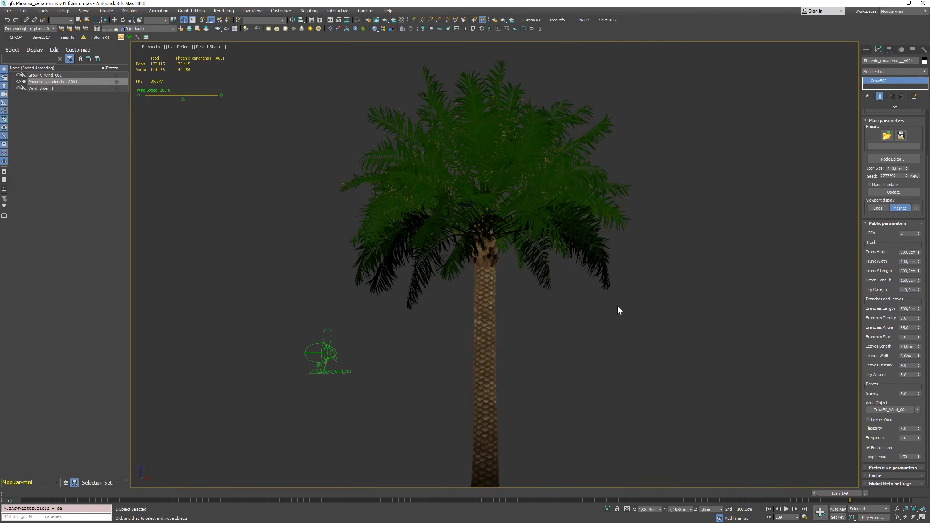
- Edit Dry Amount, set Gravity to 5,0, and turn off Enable Loop for the wind
{"action": "double_click", "coordinate": [915, 375]}
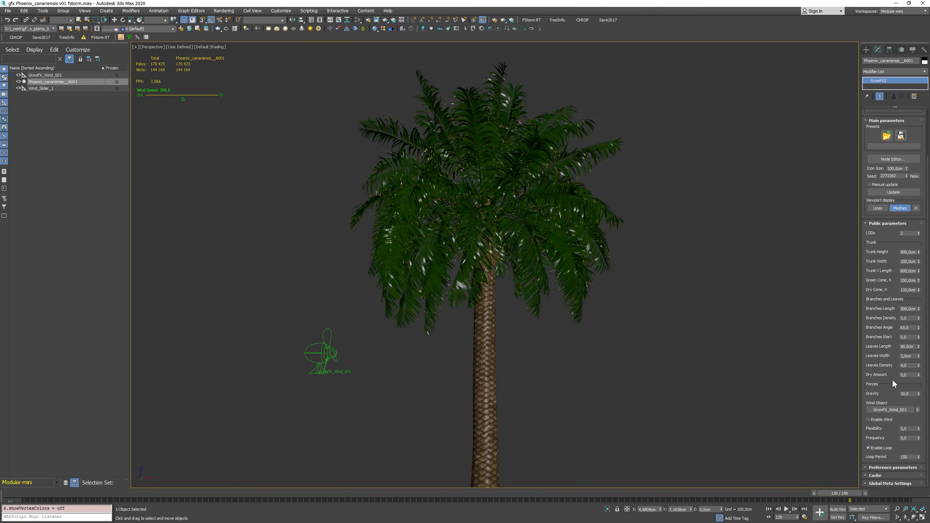
{"action": "left_click", "coordinate": [917, 393]}
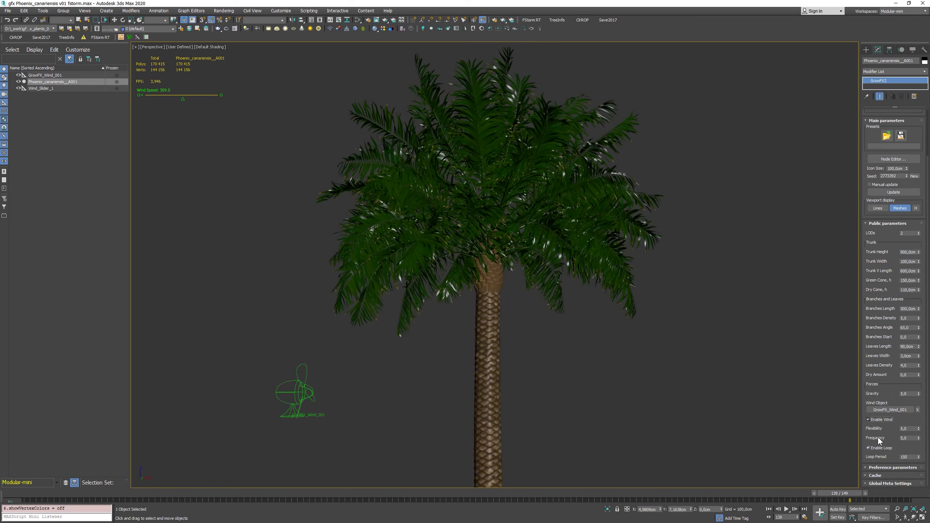
{"action": "left_click", "coordinate": [876, 448]}
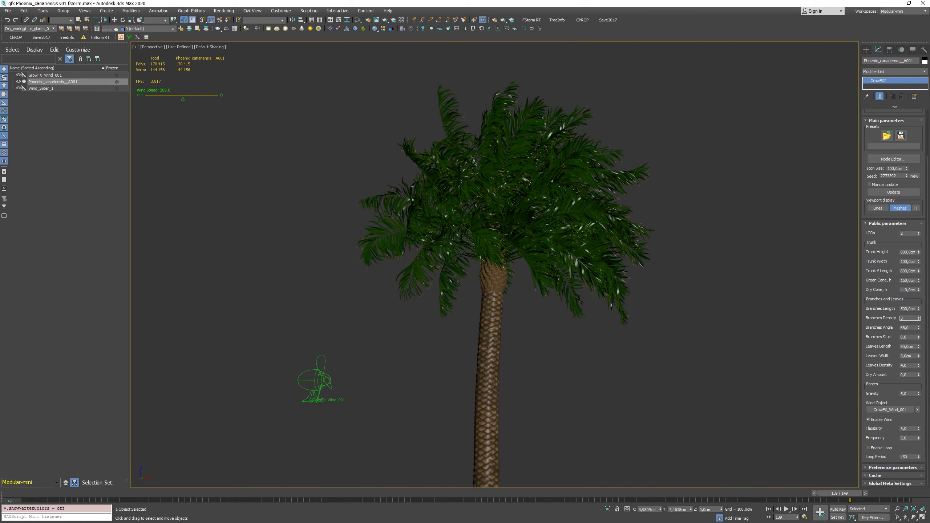
- Set Branches Density to 3,0, adjust Leaves Density, raise LODs to 3, and play the wind animation
{"action": "key", "text": "Return"}
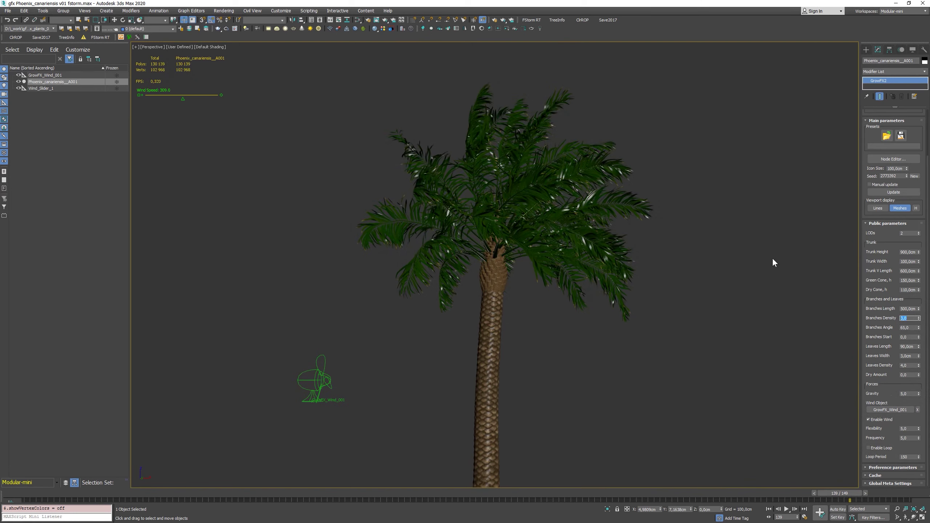
{"action": "middle_click_drag", "start_coordinate": [509, 177], "coordinate": [480, 189]}
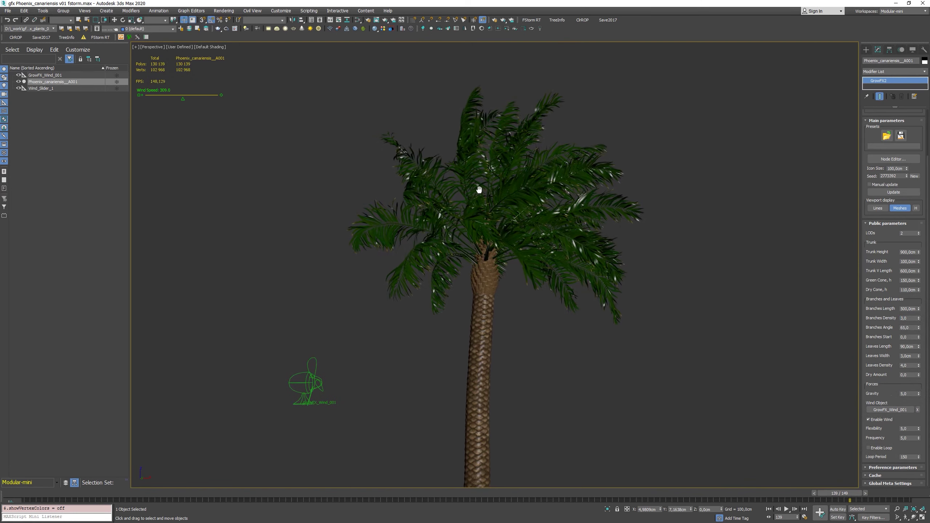
{"action": "left_click", "coordinate": [909, 366]}
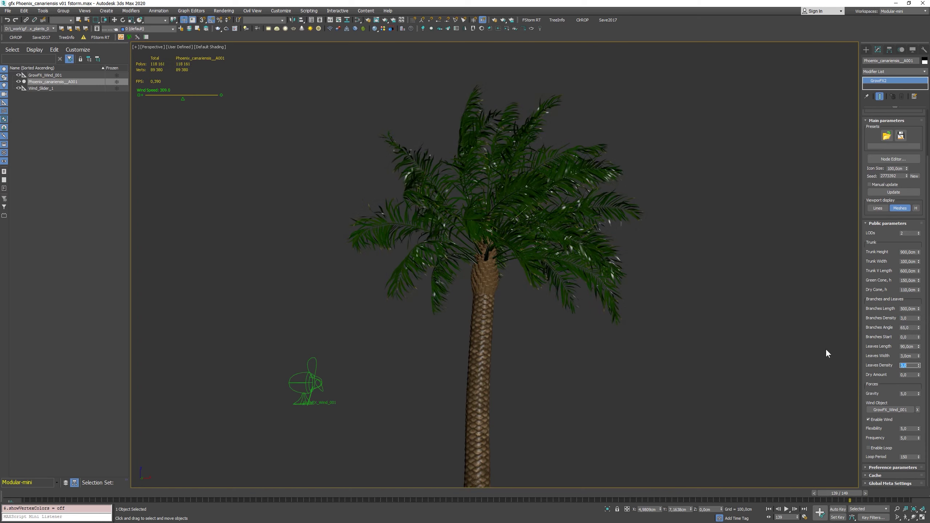
{"action": "left_click", "coordinate": [919, 232]}
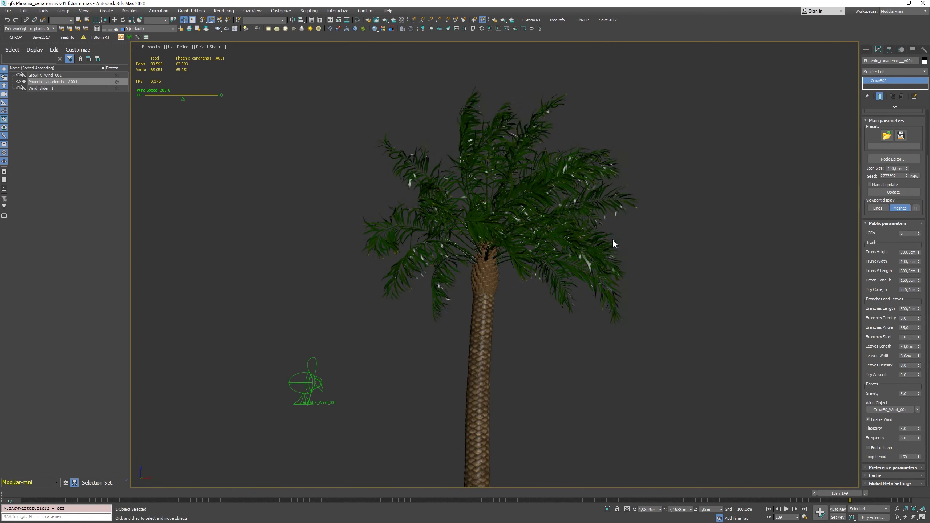
{"action": "key", "text": "/"}
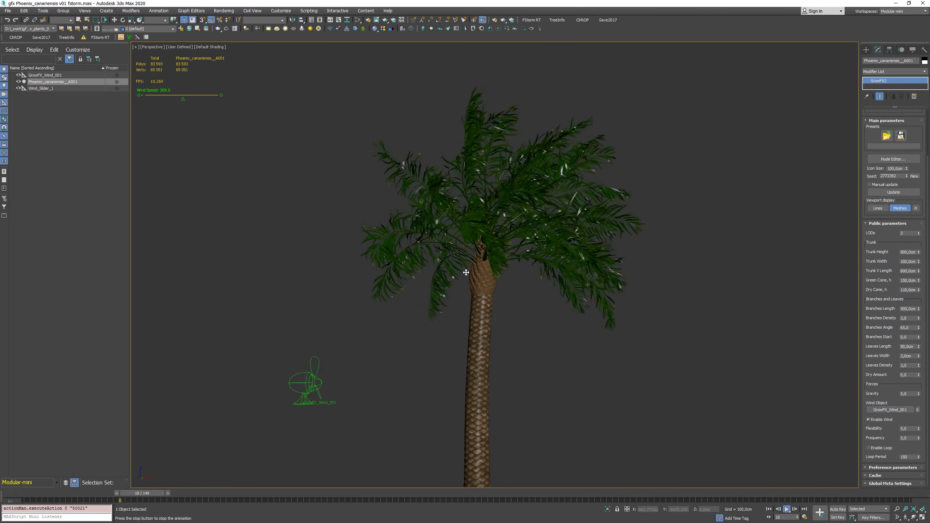
- Switch to Clay shading and preview the wind animation at a lower Wind Speed of 105
{"action": "left_click", "coordinate": [215, 47]}
{"action": "left_click", "coordinate": [229, 93]}
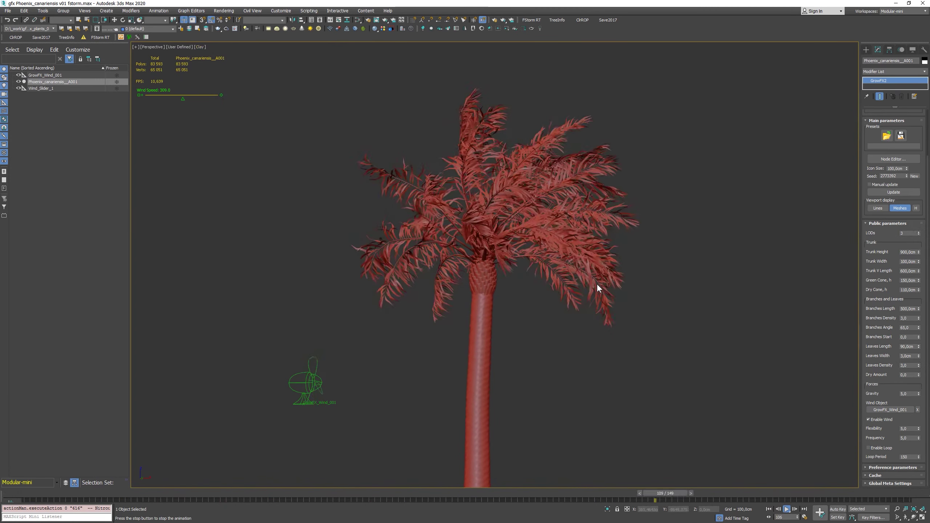
{"action": "key", "text": "/"}
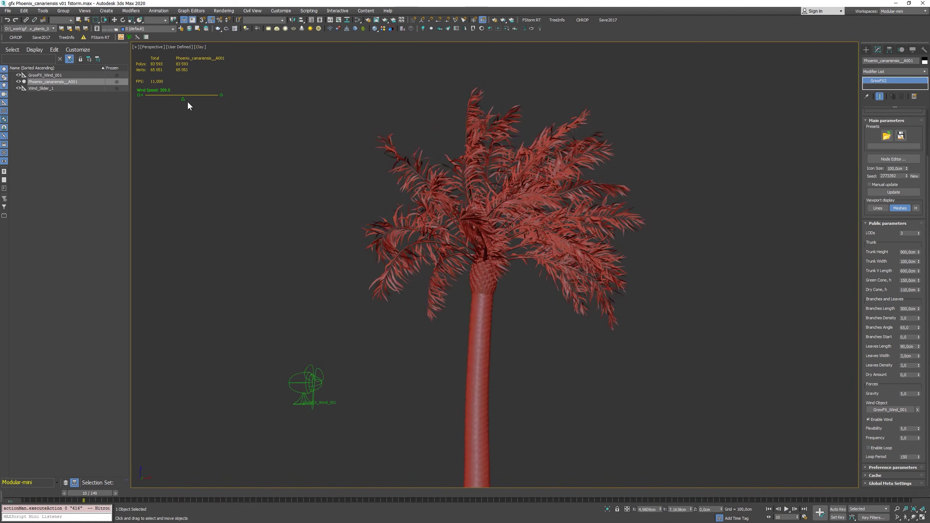
{"action": "left_click_drag", "start_coordinate": [182, 100], "coordinate": [158, 100]}
{"action": "key", "text": "/"}
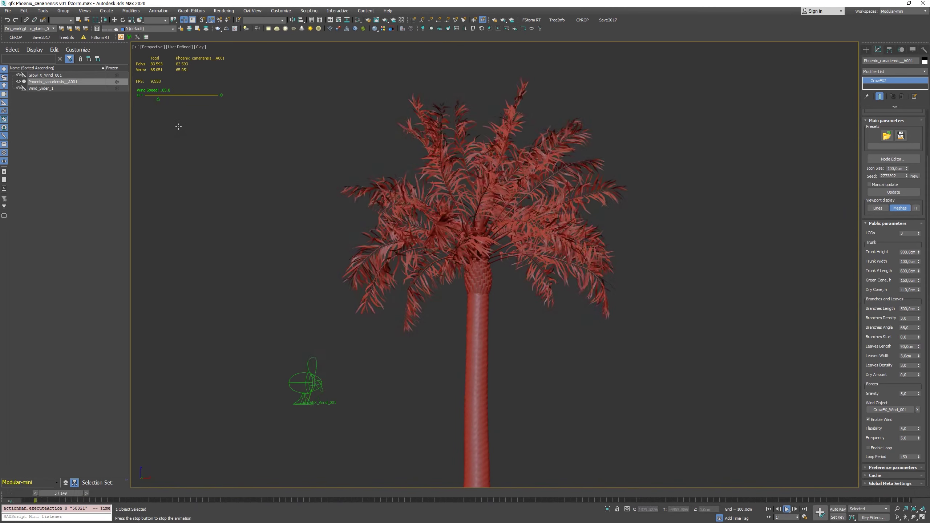
{"action": "key", "text": "/"}
- Raise Wind Speed to 432 and replay the animation to preview the stronger wind
{"action": "left_click_drag", "start_coordinate": [159, 99], "coordinate": [172, 100]}
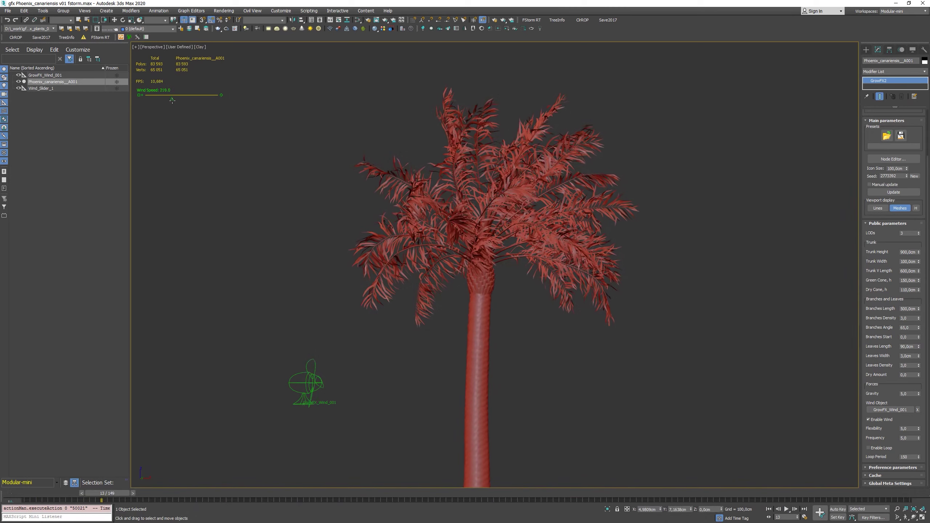
{"action": "key", "text": "slash"}
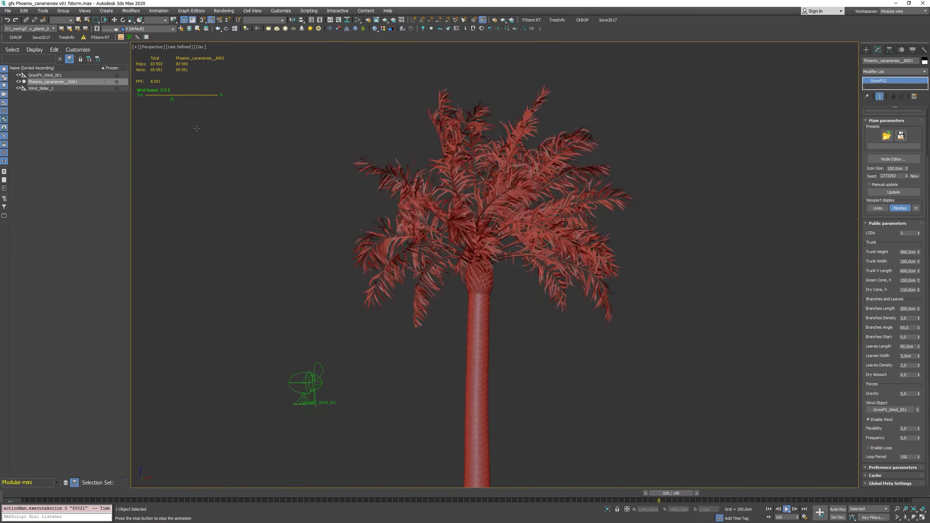
{"action": "key", "text": "slash"}
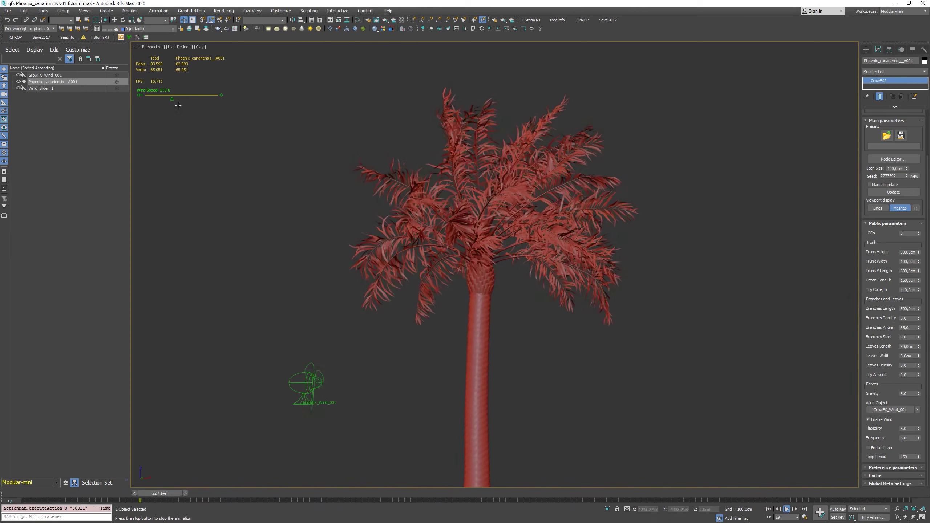
{"action": "left_click_drag", "start_coordinate": [197, 103], "coordinate": [197, 102]}
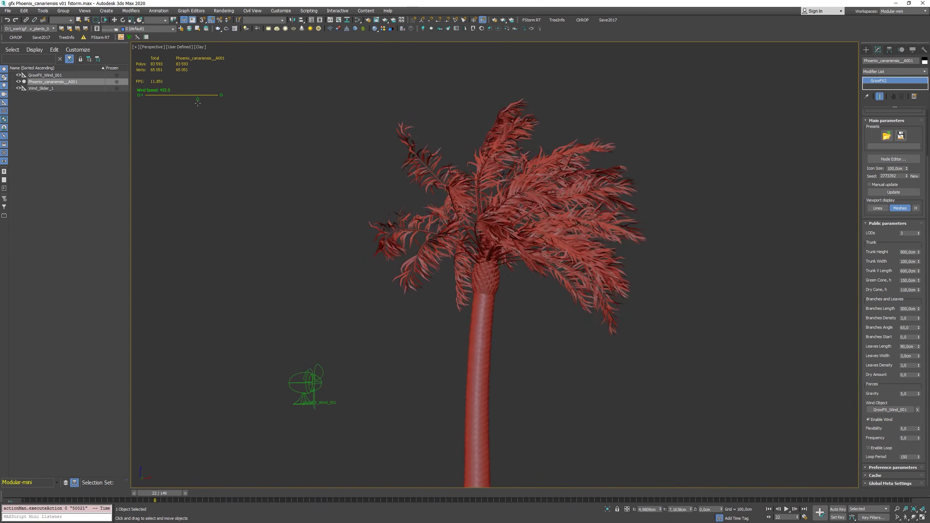
{"action": "key", "text": "slash"}
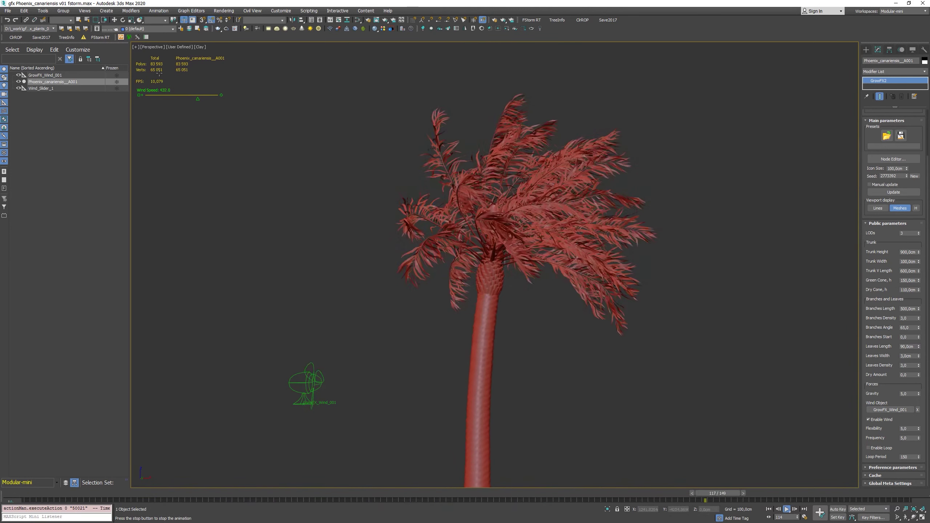
{"action": "key", "text": "slash"}
- Raise the wind speed to 594 and set Flexibility to 10, previewing the sway
{"action": "left_click_drag", "start_coordinate": [198, 97], "coordinate": [216, 104]}
{"action": "key", "text": "slash"}
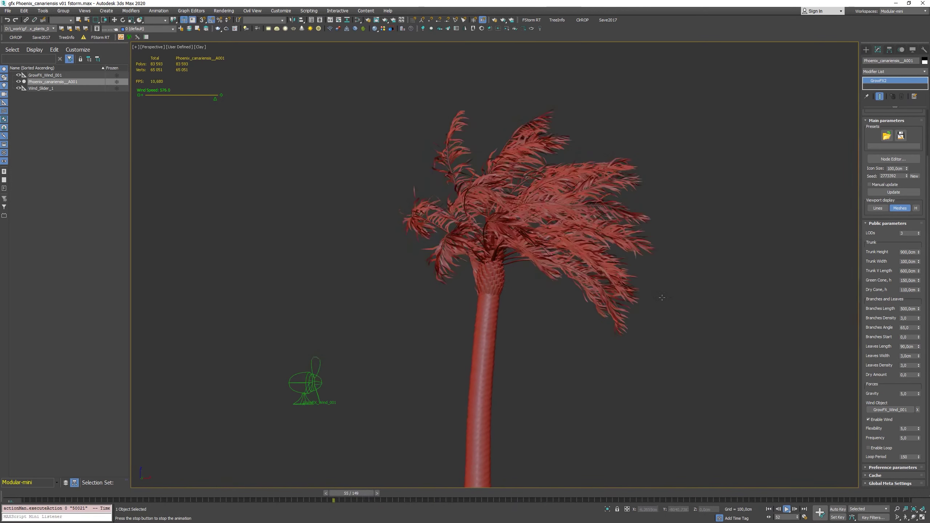
{"action": "key", "text": "slash"}
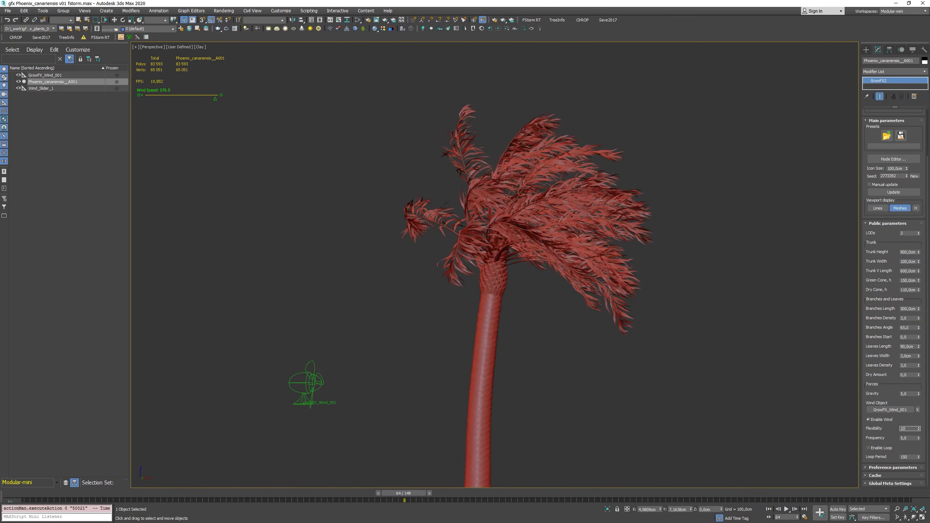
{"action": "key", "text": "Return"}
{"action": "key", "text": "slash"}
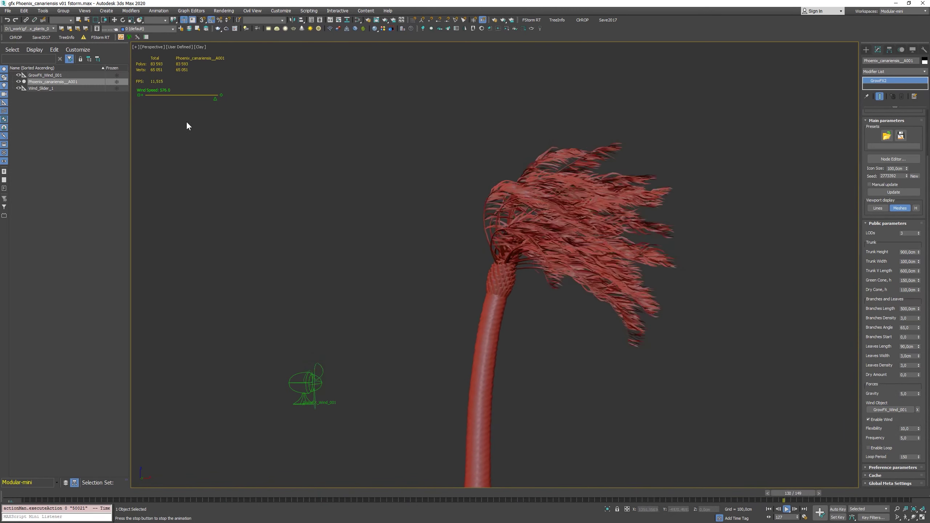
- Lower the wind speed in stages to about 257, replaying to check the gentler sway
{"action": "left_click_drag", "start_coordinate": [215, 100], "coordinate": [196, 102]}
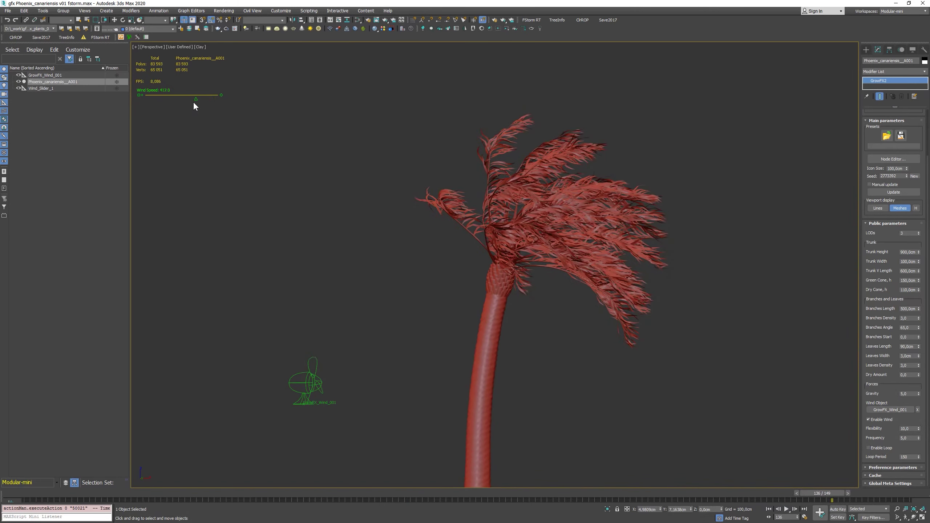
{"action": "key", "text": "slash"}
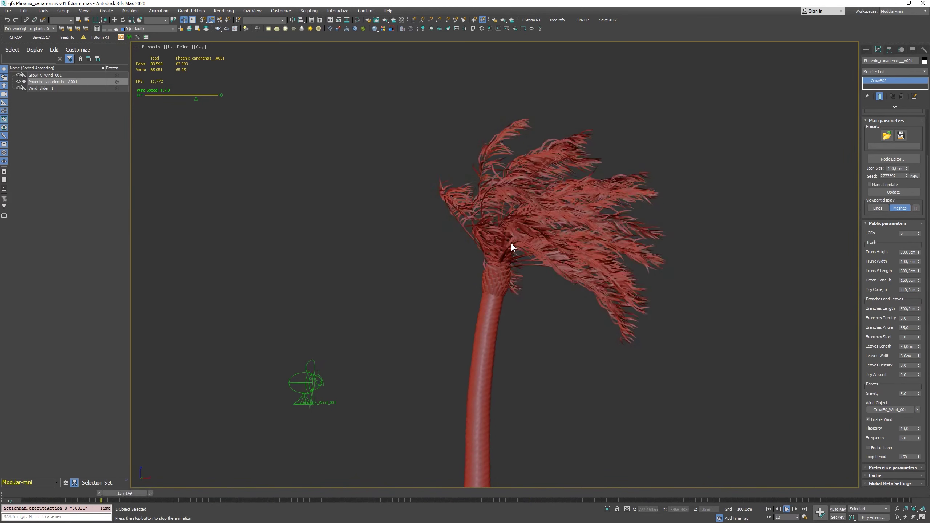
{"action": "key", "text": "slash"}
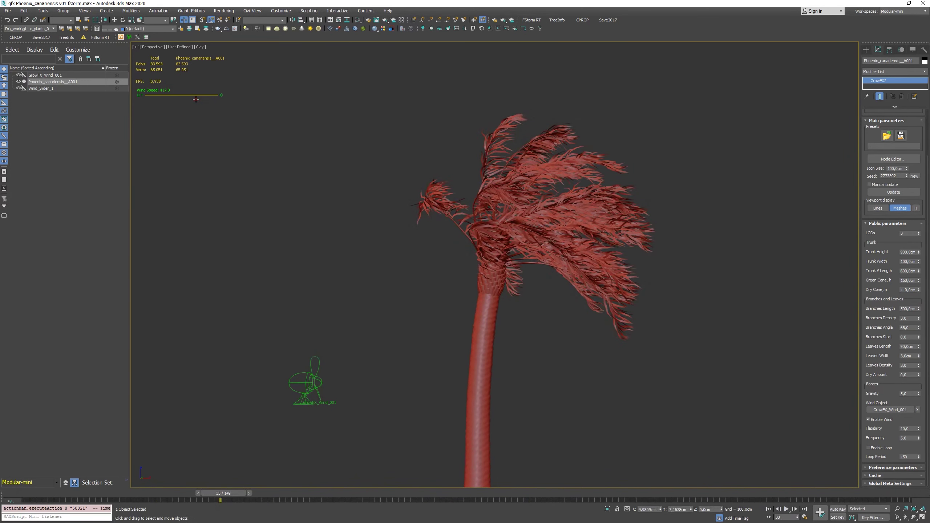
{"action": "left_click_drag", "start_coordinate": [196, 99], "coordinate": [178, 98]}
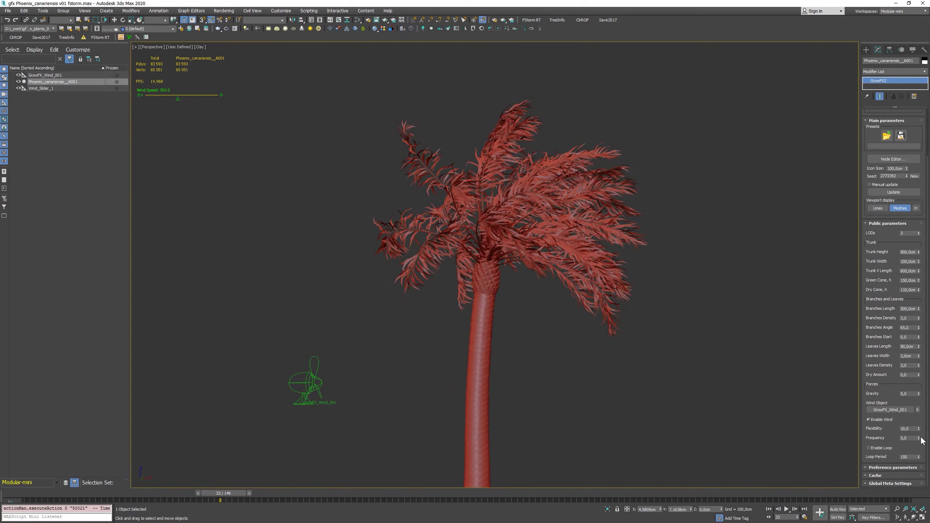
{"action": "key", "text": "slash"}
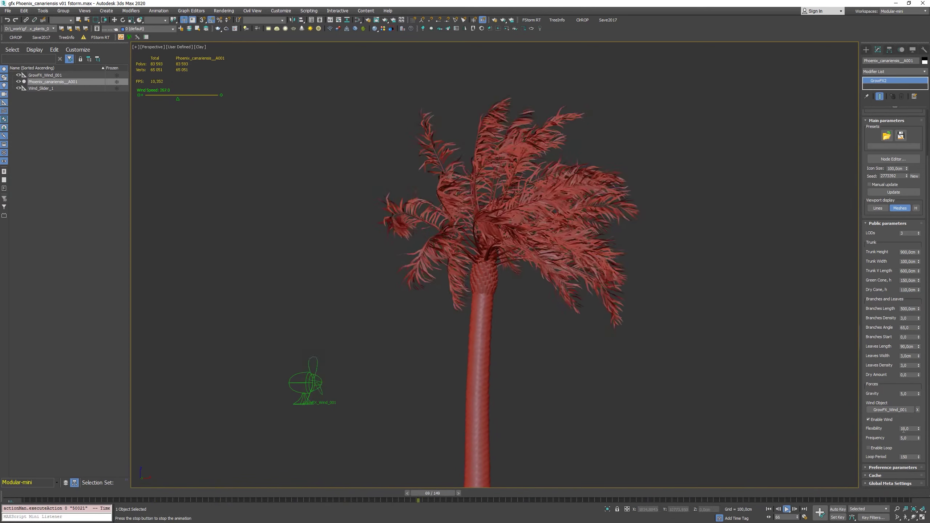
{"action": "key", "text": "slash"}
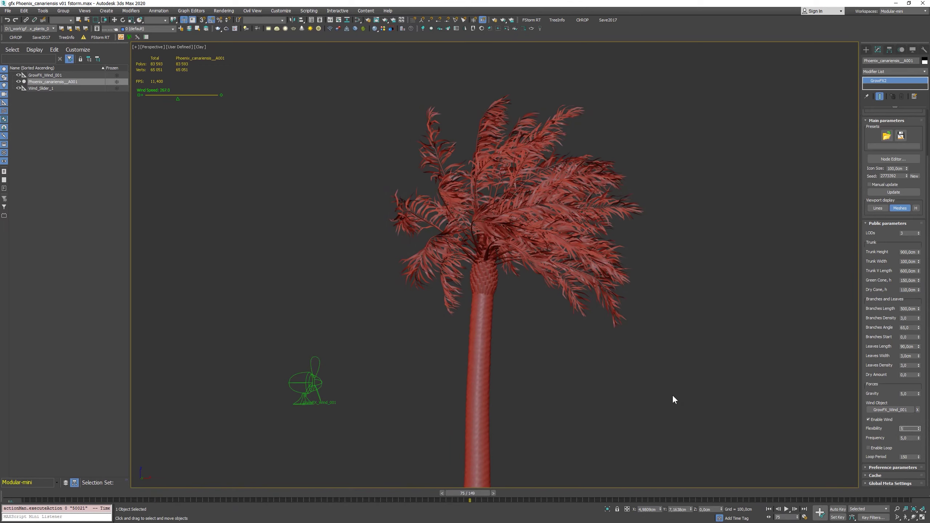
- Set wind Flexibility to 5 and preview a lower wind Frequency
{"action": "key", "text": "Return"}
{"action": "right_click", "coordinate": [629, 342]}
{"action": "right_click", "coordinate": [630, 343]}
{"action": "key", "text": "slash"}
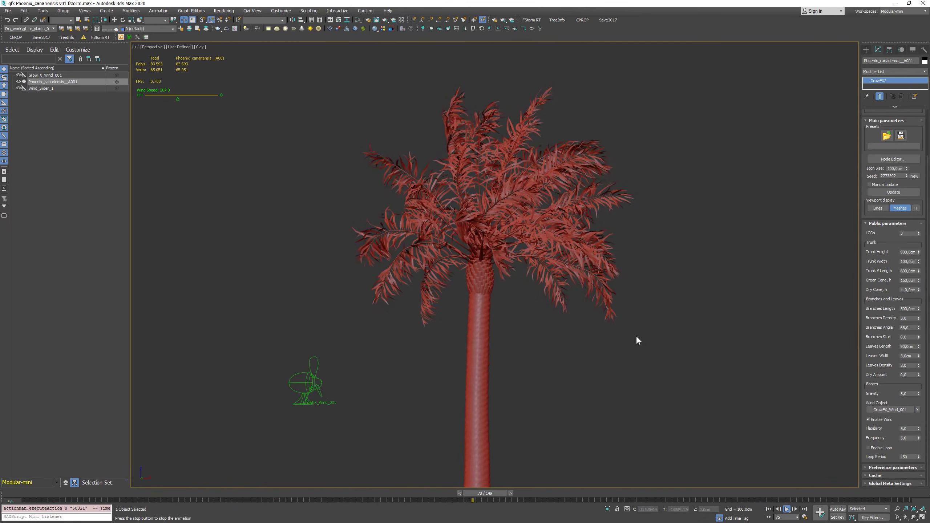
{"action": "left_click_drag", "start_coordinate": [918, 439], "coordinate": [922, 460]}
{"action": "key", "text": "slash"}
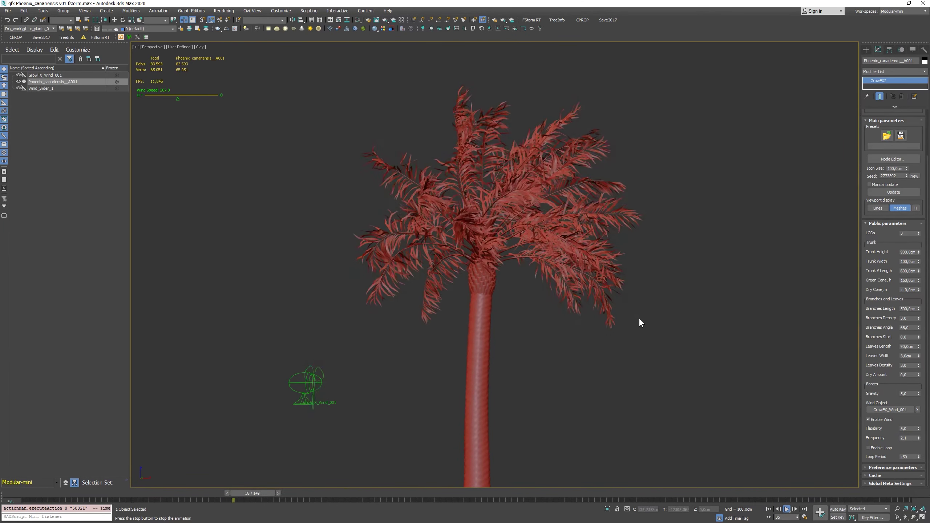
{"action": "key", "text": "slash"}
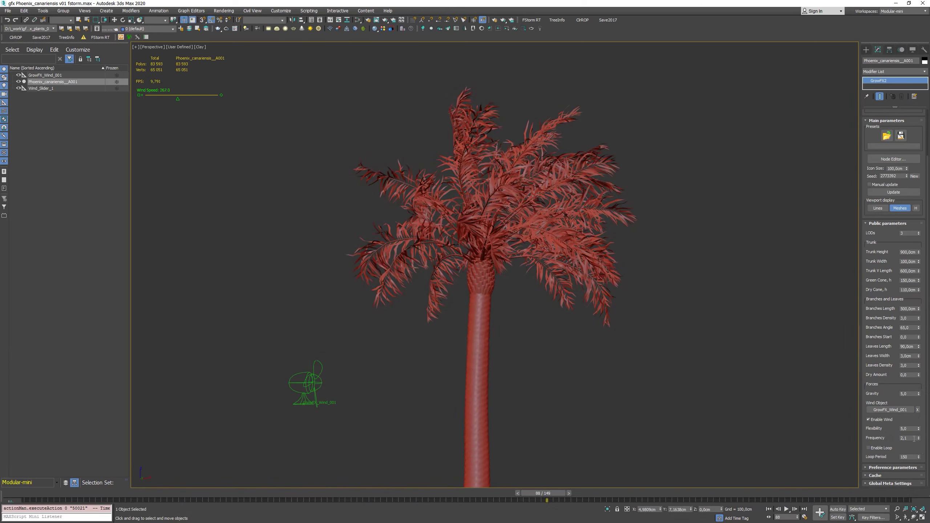
- Set wind Frequency back to 5, enable Loop, and play the looping sway
{"action": "type", "text": "5"}
{"action": "key", "text": "Return"}
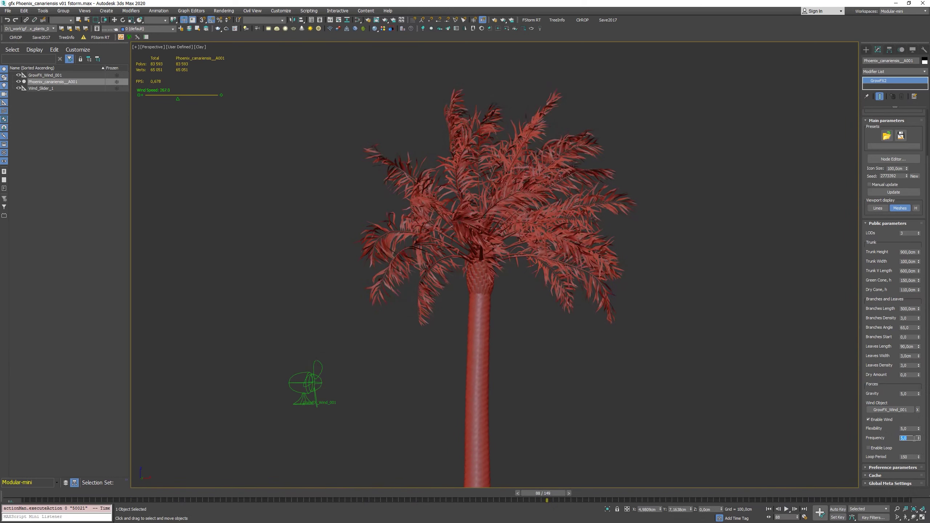
{"action": "left_click", "coordinate": [882, 449]}
{"action": "right_click", "coordinate": [718, 411]}
{"action": "right_click", "coordinate": [718, 411]}
{"action": "key", "text": "slash"}
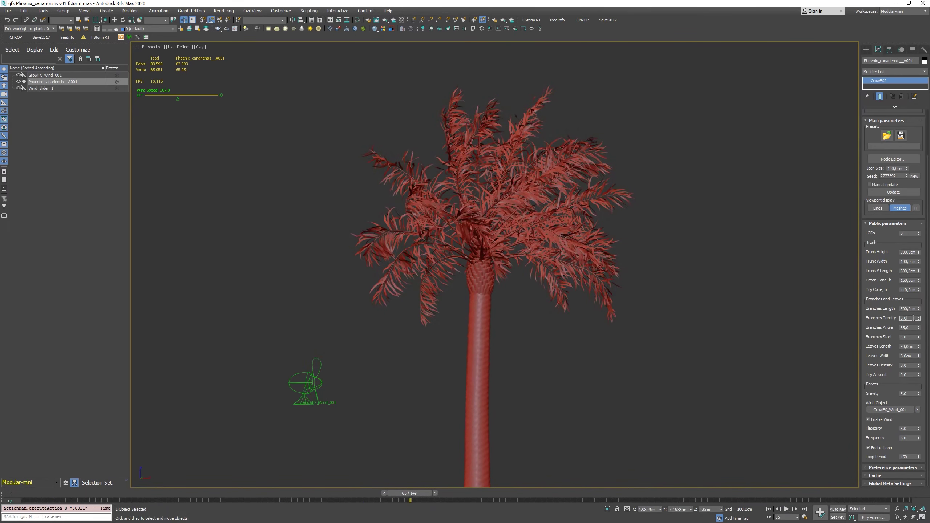
- Set Branches Density to 2 and Branches Start to 50, then preview the sparser crown
{"action": "key", "text": "Return"}
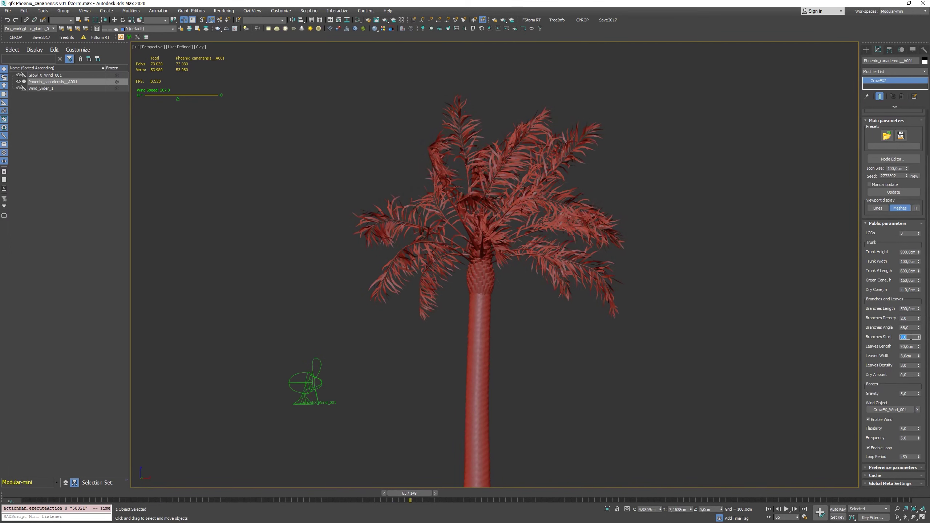
{"action": "key", "text": "Return"}
{"action": "right_click", "coordinate": [639, 278]}
{"action": "key", "text": "Escape"}
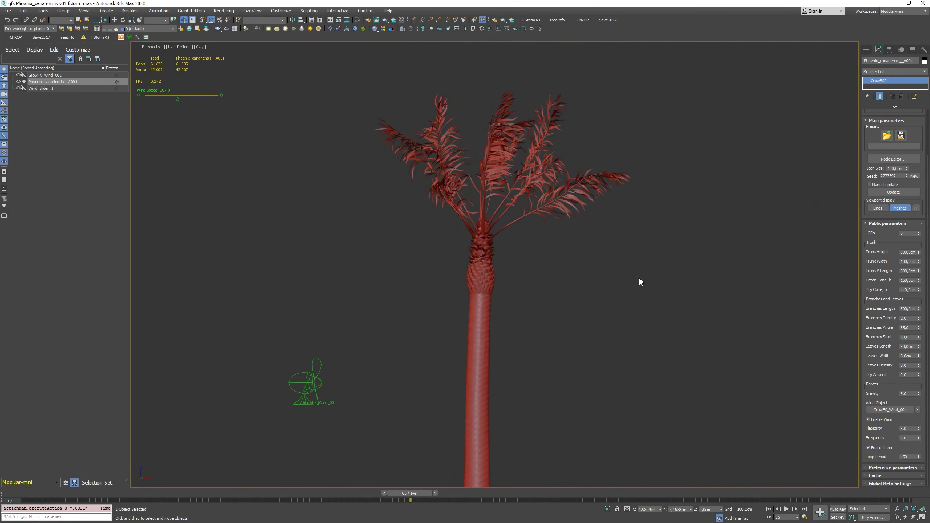
{"action": "key", "text": "slash"}
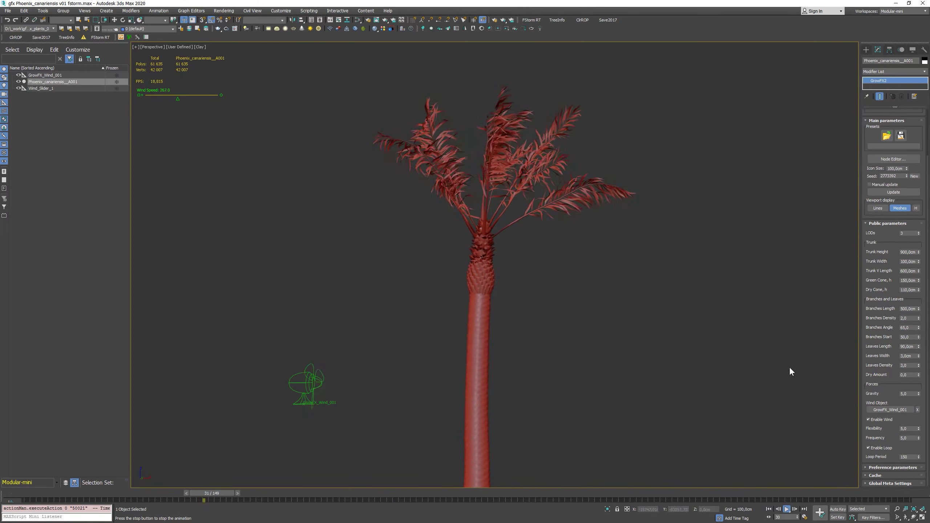
{"action": "left_click", "coordinate": [910, 459]}
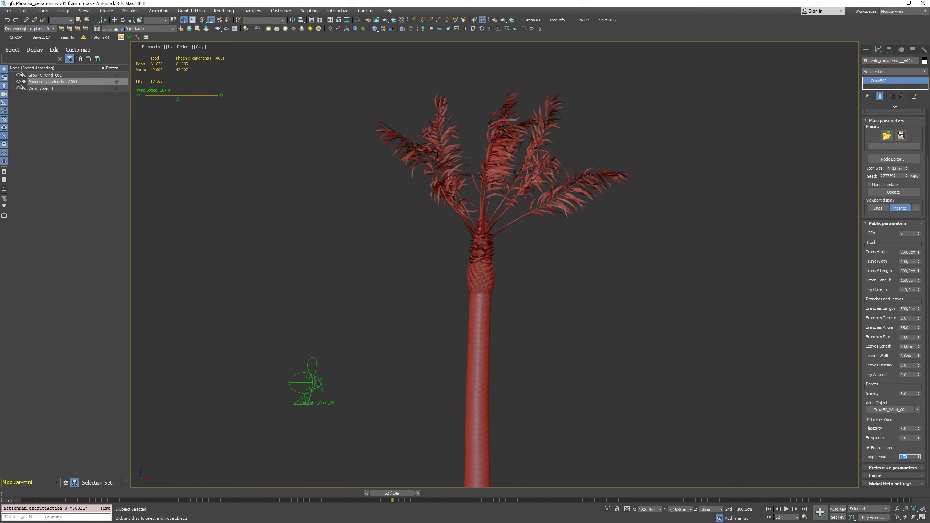
- Try a wind Loop Period of 50 in playback, then change it to 300
{"action": "type", "text": "50"}
{"action": "key", "text": "Return"}
{"action": "left_click", "coordinate": [750, 357]}
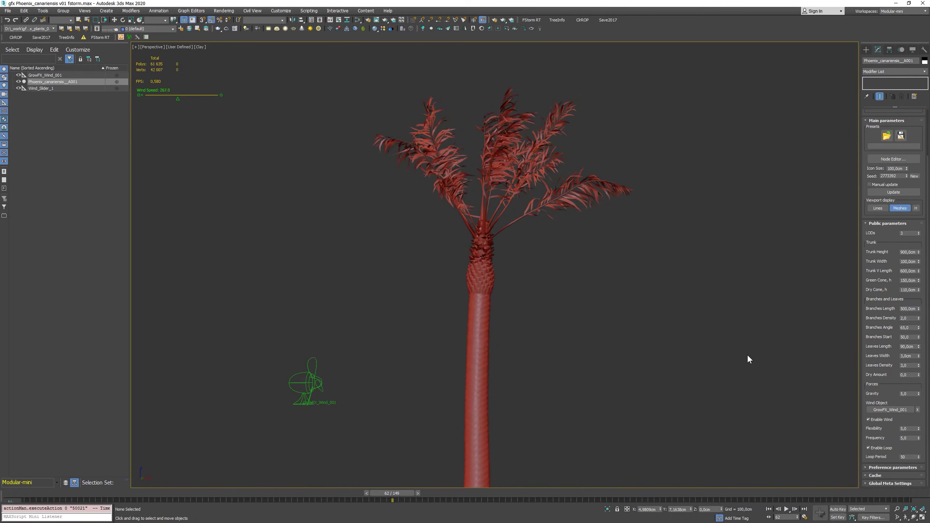
{"action": "key", "text": "/"}
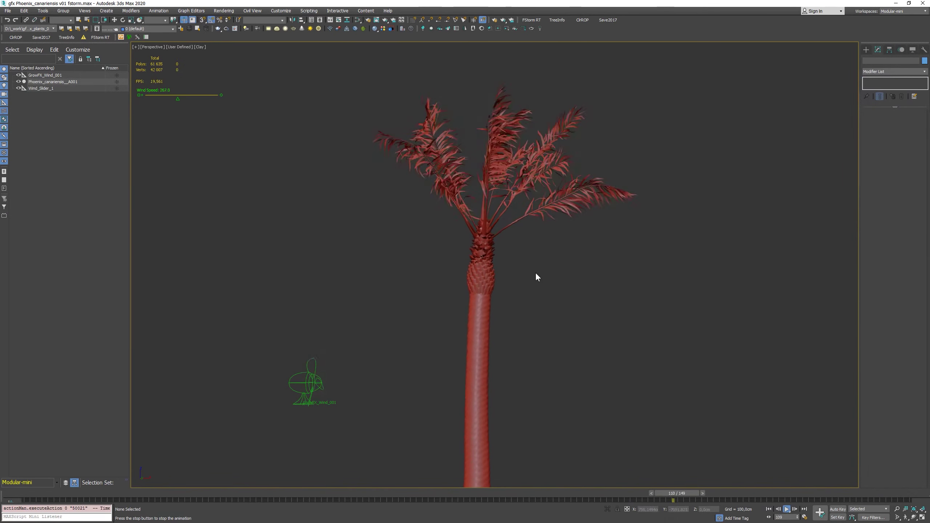
{"action": "left_click", "coordinate": [482, 283]}
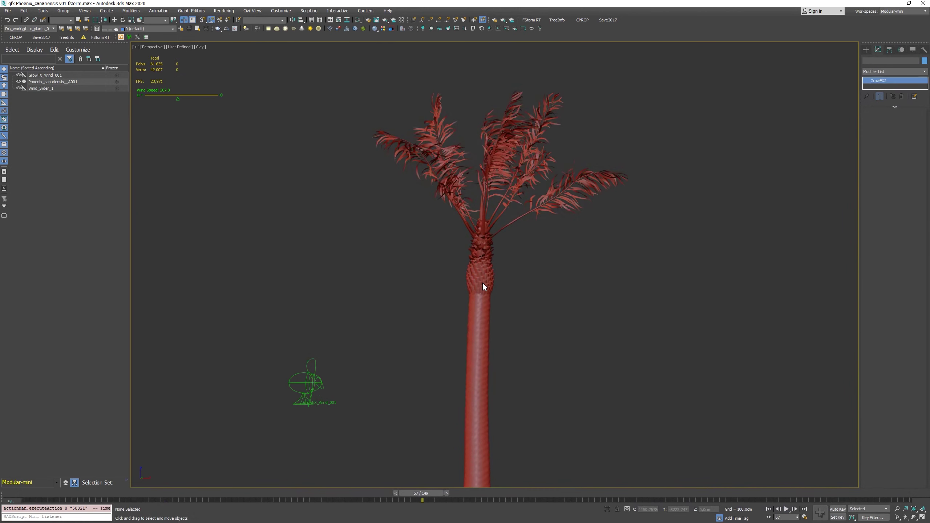
{"action": "type", "text": "0"}
{"action": "key", "text": "Return"}
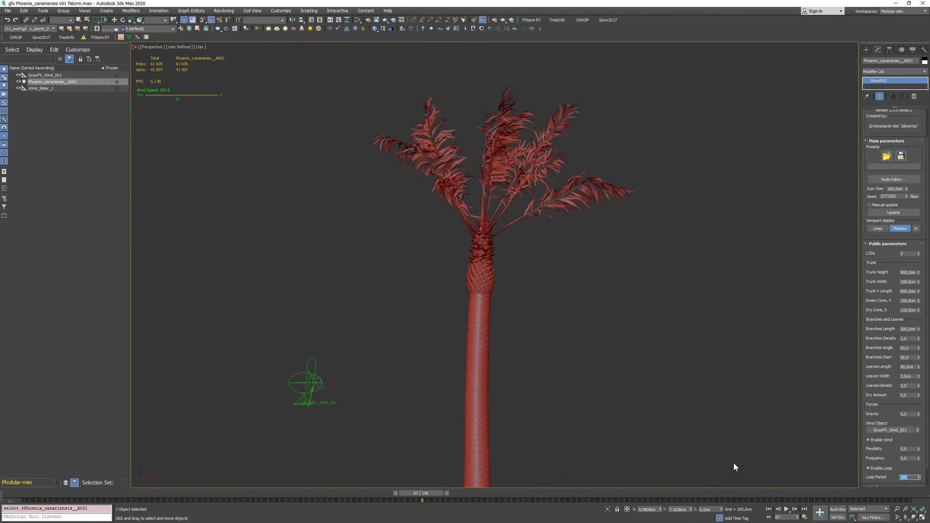
- Set the Time Configuration Frame Count to 300 and play the 300-frame animation
{"action": "left_click", "coordinate": [805, 518]}
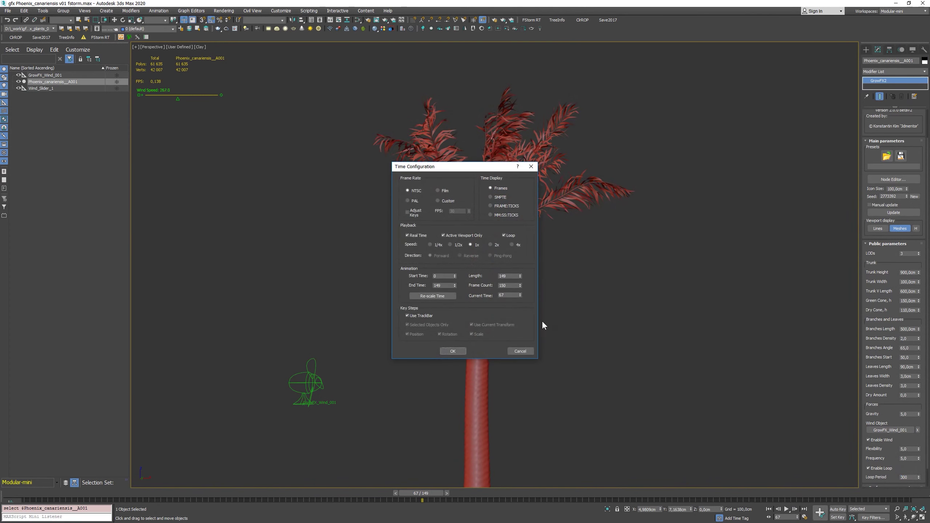
{"action": "left_click", "coordinate": [513, 285]}
{"action": "type", "text": "300"}
{"action": "key", "text": "Return"}
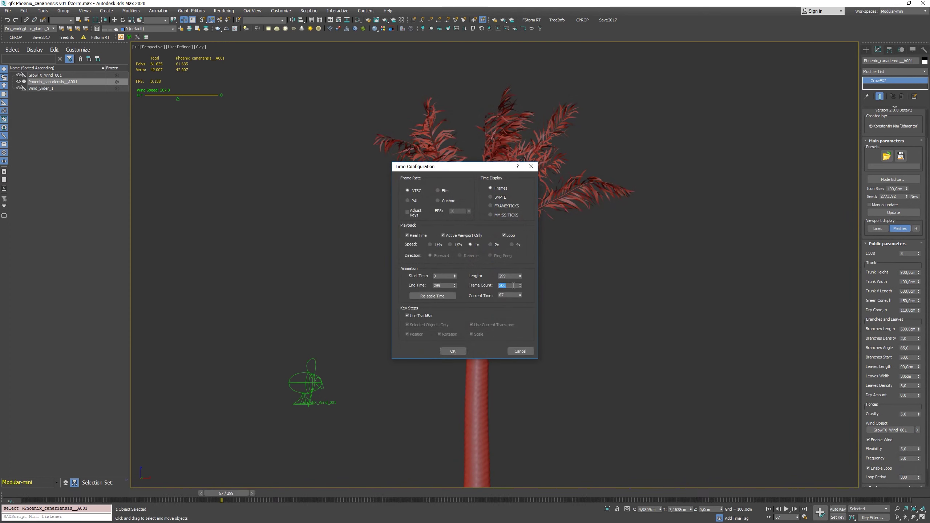
{"action": "left_click", "coordinate": [453, 351]}
{"action": "left_click", "coordinate": [555, 378]}
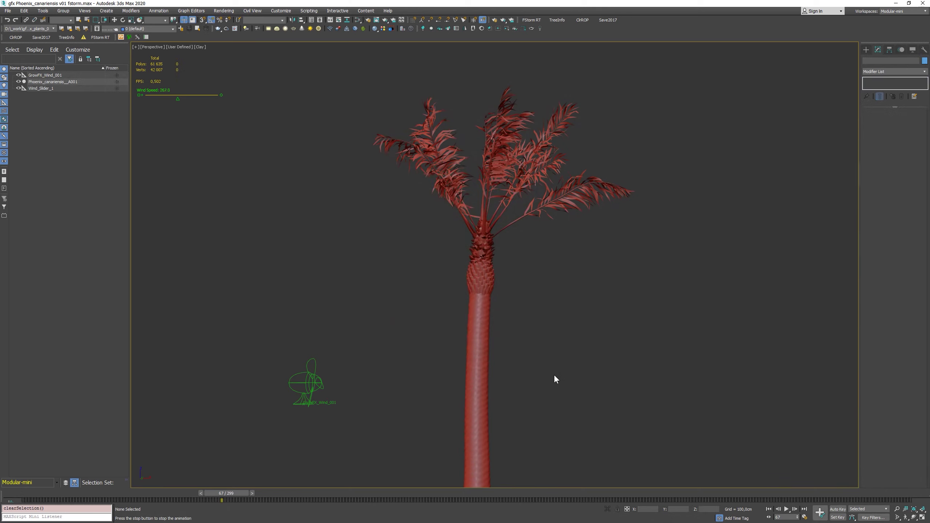
{"action": "key", "text": "slash"}
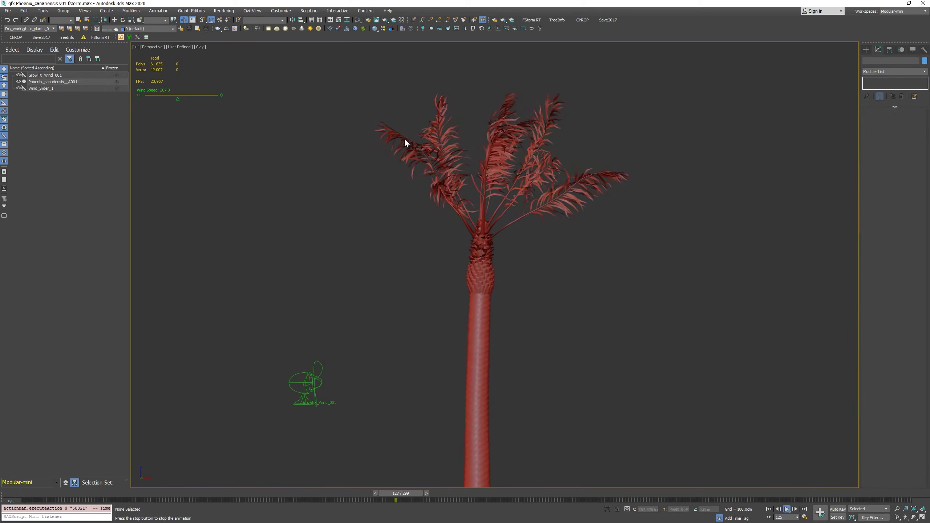
- Set the palm's Branches Start to 30 and preview the denser crown's wind animation
{"action": "left_click", "coordinate": [484, 268]}
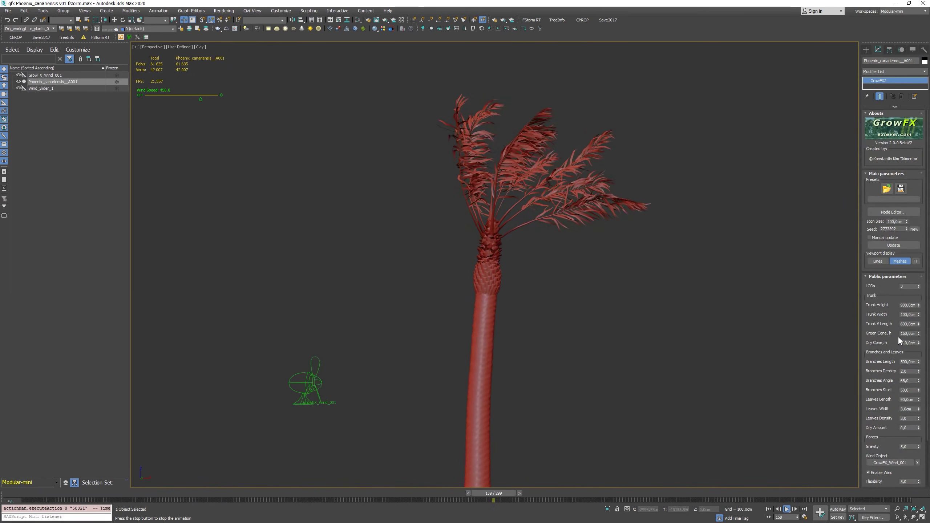
{"action": "key", "text": "slash"}
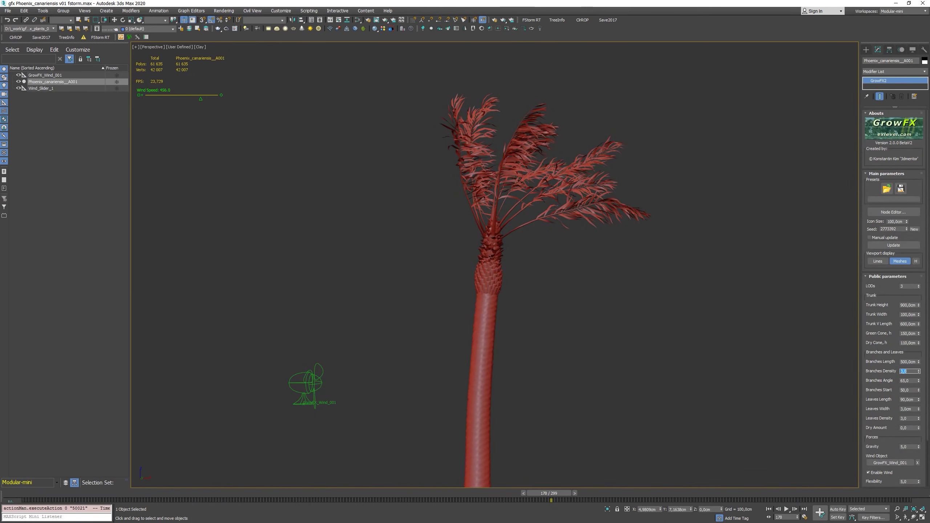
{"action": "key", "text": "Return"}
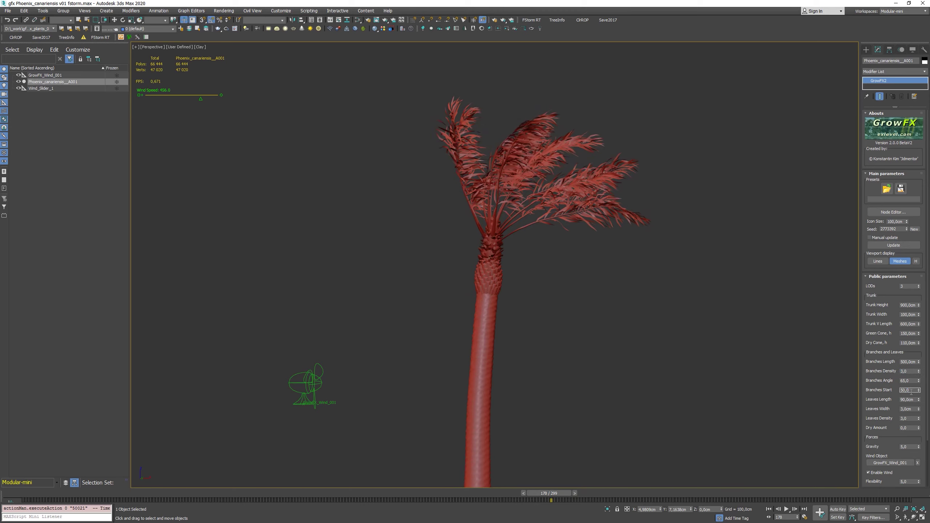
{"action": "type", "text": "30"}
{"action": "key", "text": "Return"}
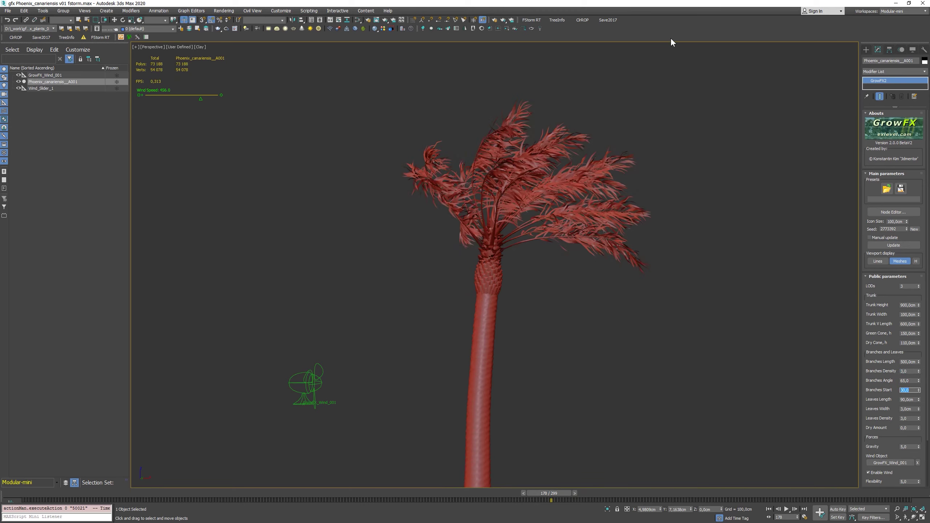
{"action": "key", "text": "slash"}
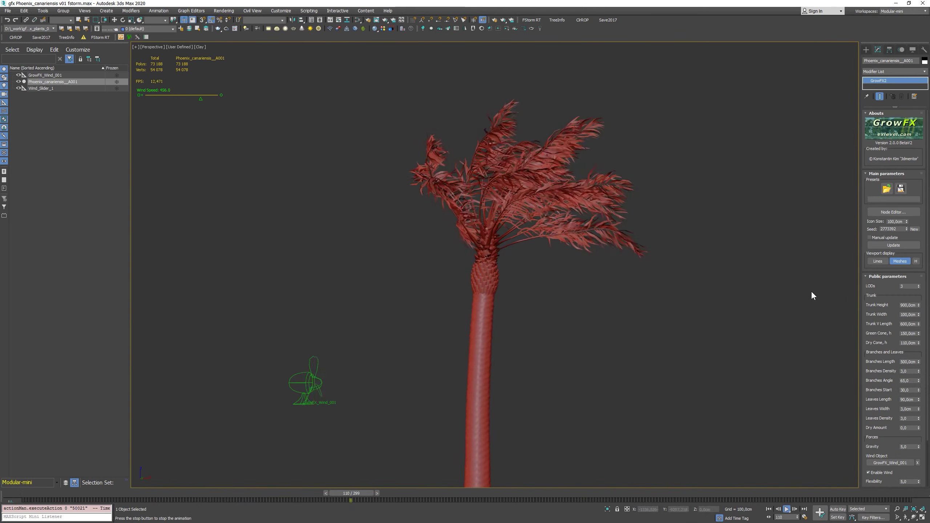
{"action": "key", "text": "slash"}
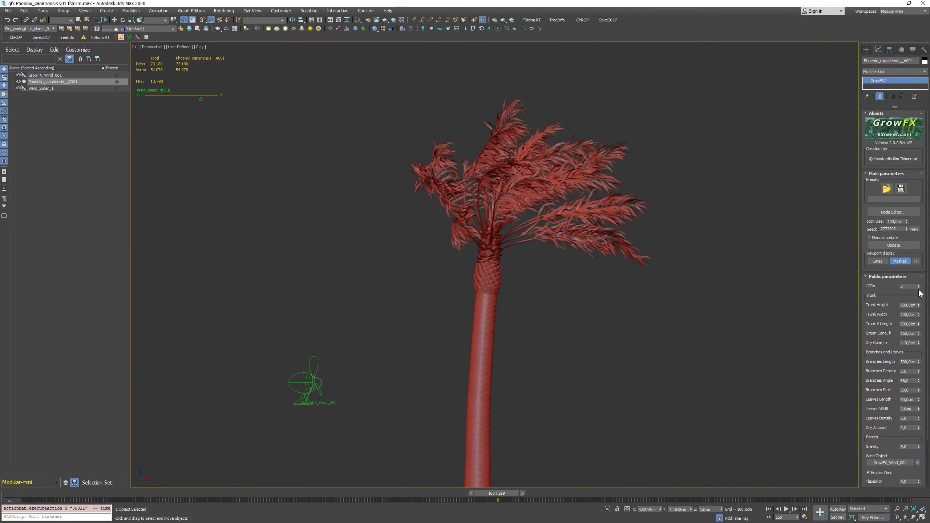
- Lower LODs to 2, replay the wind animation, and toggle edged faces on and off
{"action": "left_click", "coordinate": [919, 288]}
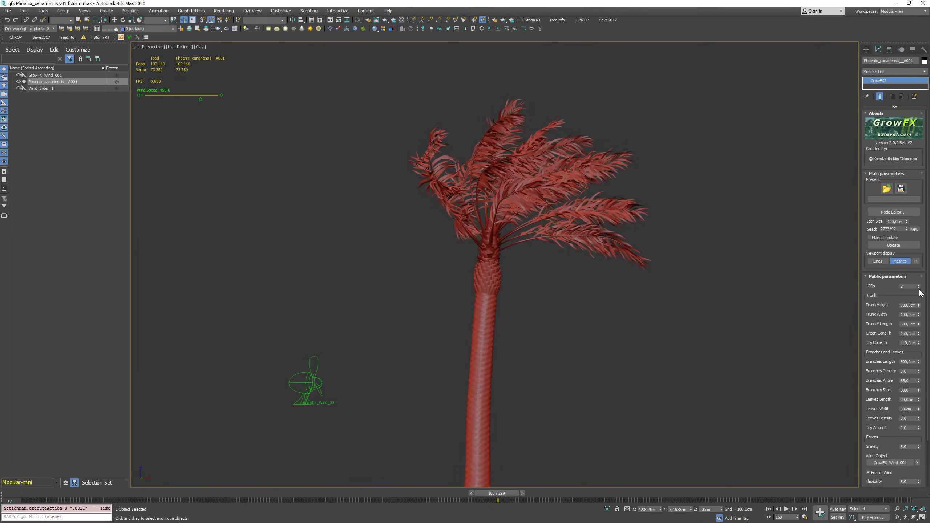
{"action": "key", "text": "slash"}
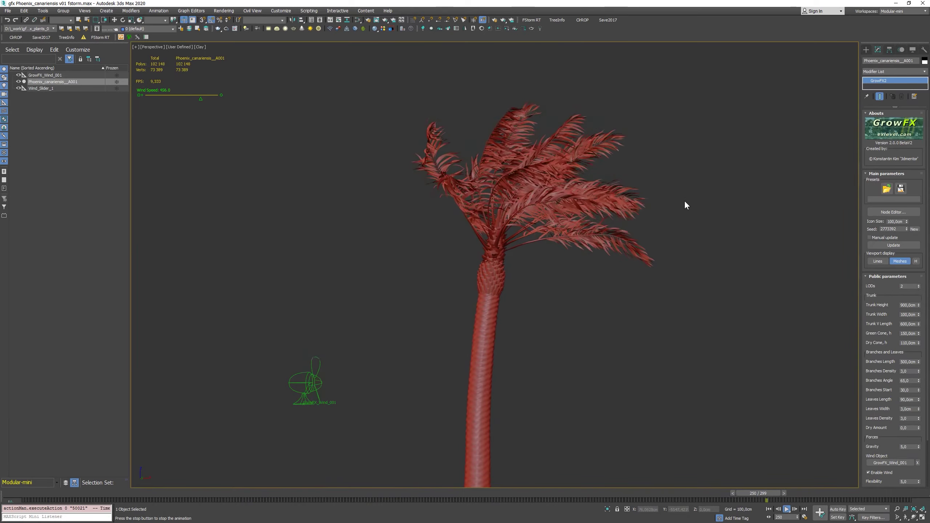
{"action": "key", "text": "F4"}
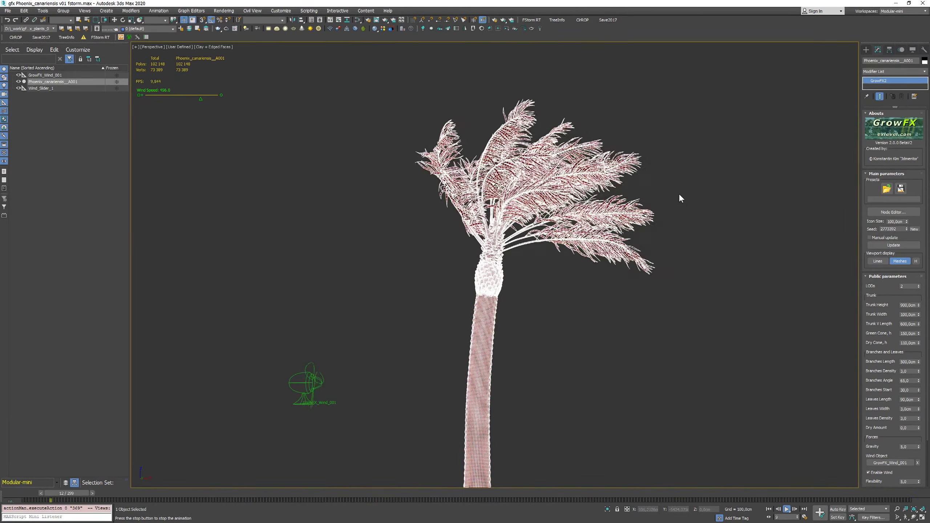
{"action": "key", "text": "F4"}
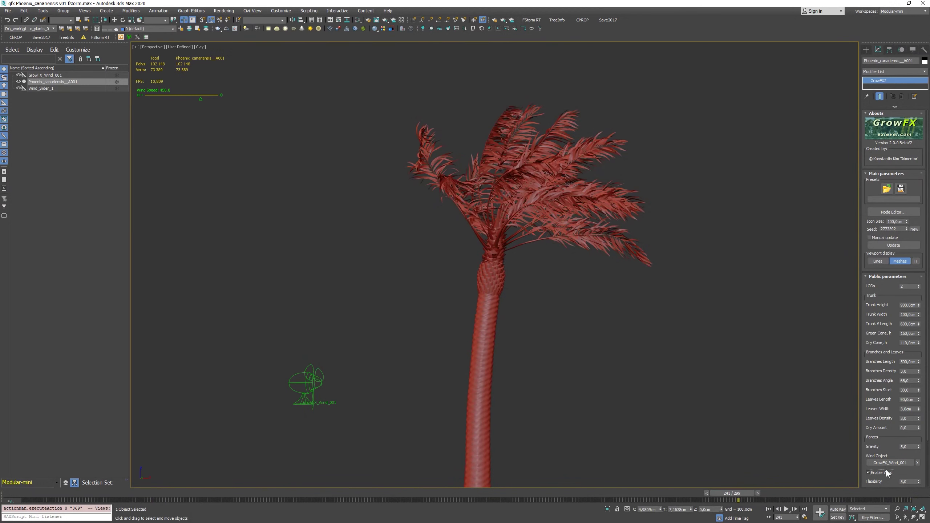
- Disable wind on the palm, then Shift-drag a clone of it to the right
{"action": "left_click", "coordinate": [886, 473]}
{"action": "scroll", "coordinate": [912, 350], "scroll_direction": "down", "scroll_amount": 3}
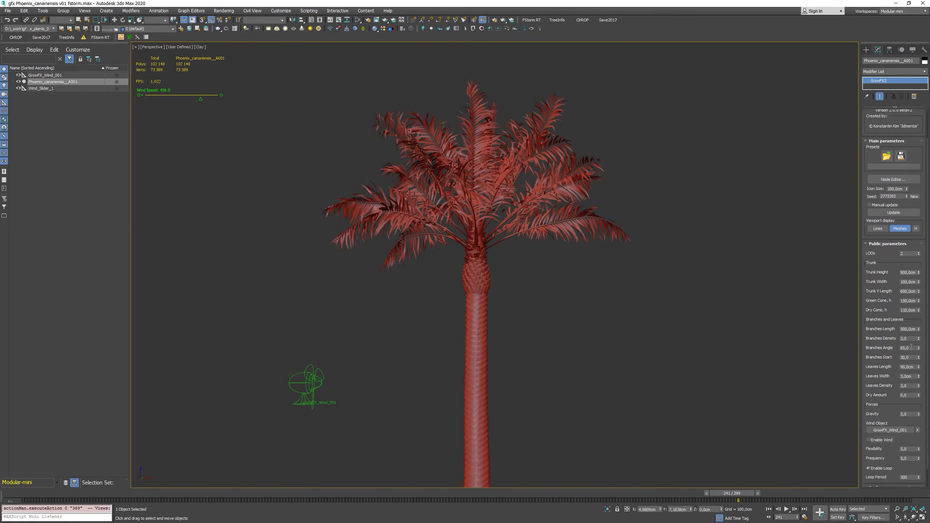
{"action": "scroll", "coordinate": [672, 252], "scroll_direction": "down", "scroll_amount": 4}
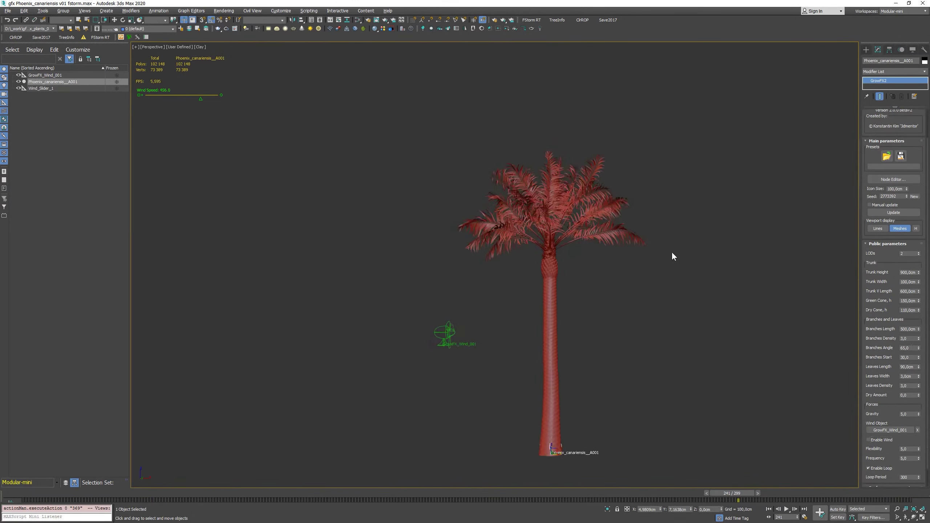
{"action": "middle_click_drag", "start_coordinate": [671, 252], "coordinate": [597, 256], "text": "alt"}
{"action": "scroll", "coordinate": [529, 321], "scroll_direction": "up", "scroll_amount": 1}
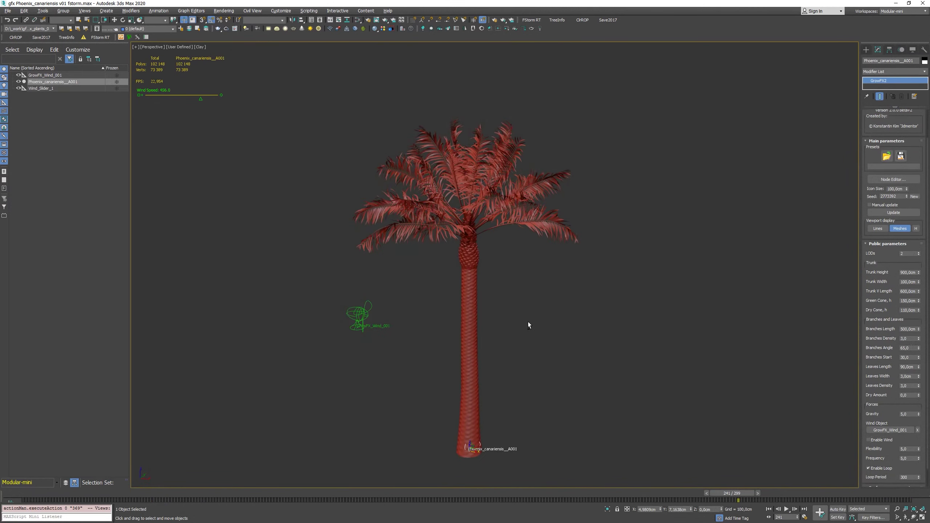
{"action": "middle_click_drag", "start_coordinate": [528, 322], "coordinate": [513, 455], "text": "alt"}
{"action": "key", "text": "w"}
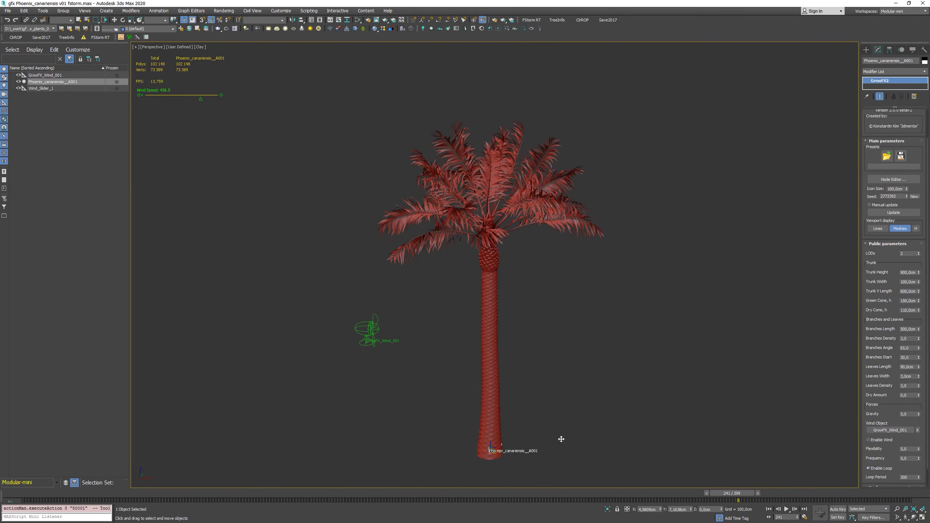
{"action": "left_click_drag", "start_coordinate": [561, 439], "coordinate": [685, 354], "text": "shift"}
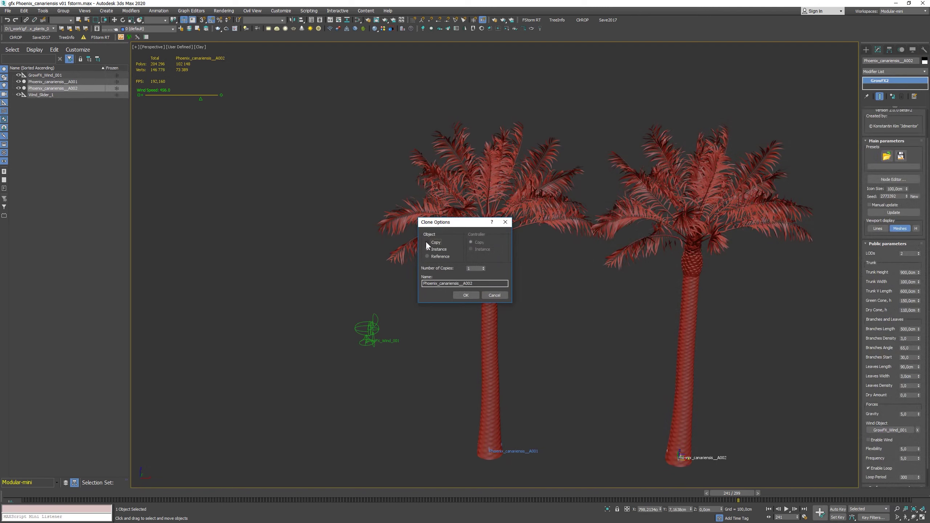
- Make the clone an independent Copy and give it a new random Seed
{"action": "left_click", "coordinate": [464, 297]}
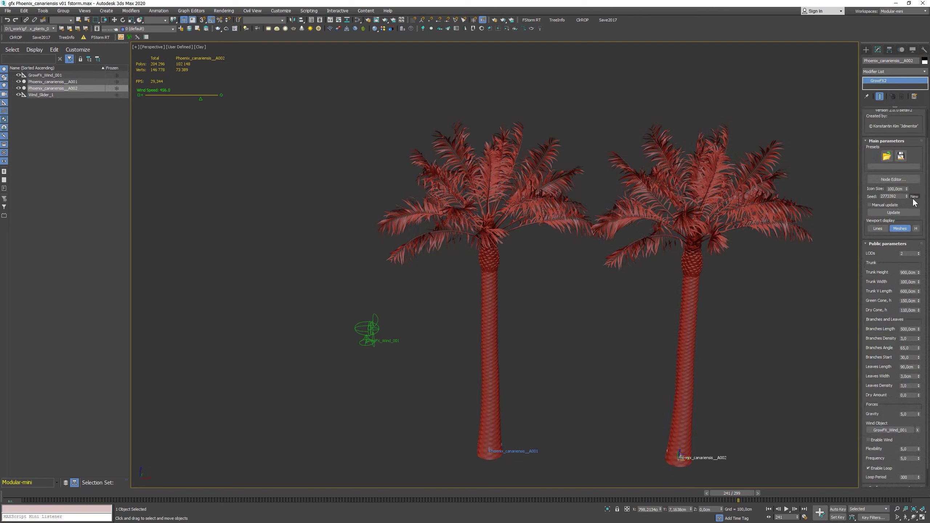
{"action": "left_click", "coordinate": [914, 199]}
{"action": "middle_click_drag", "start_coordinate": [735, 271], "coordinate": [641, 244]}
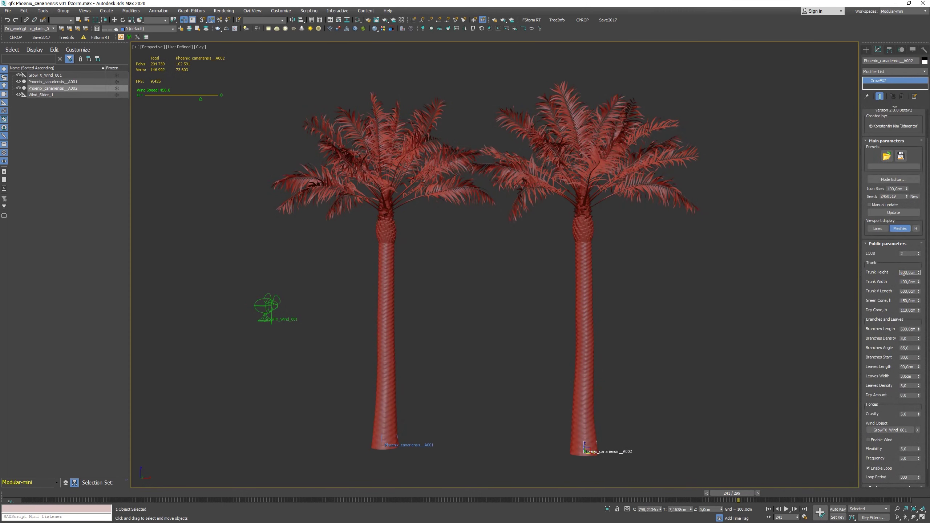
- Raise the copied palm's Trunk Height, trying 100 and 1600 cm, up to 2000 cm
{"action": "key", "text": "Return"}
{"action": "type", "text": "10"}
{"action": "key", "text": "Return"}
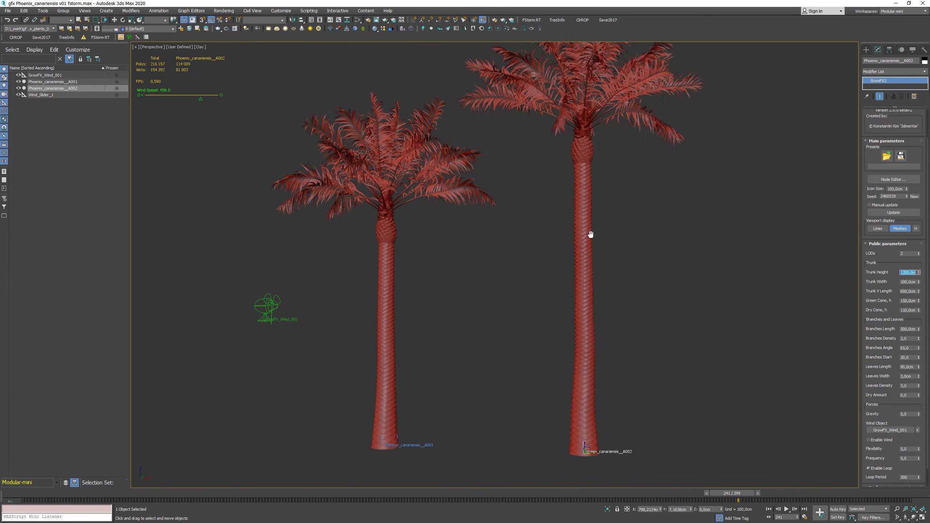
{"action": "middle_click_drag", "start_coordinate": [590, 234], "coordinate": [476, 324]}
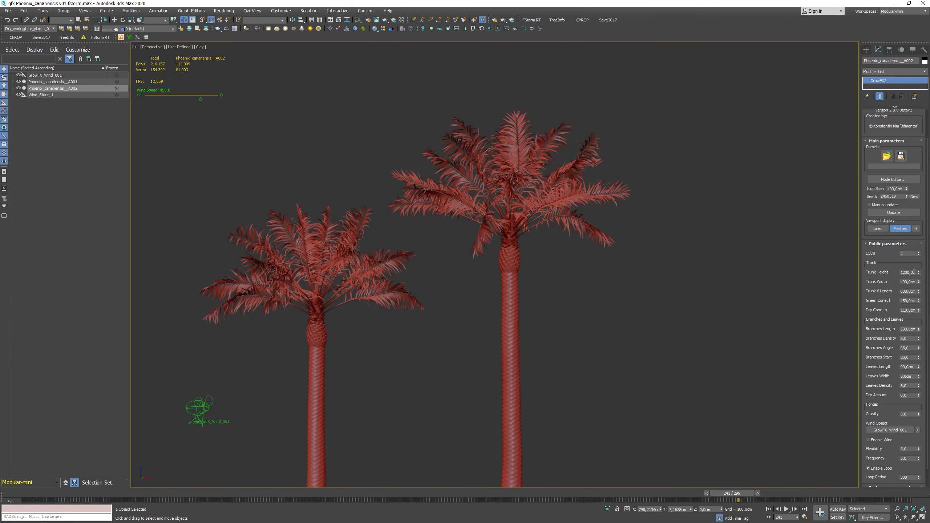
{"action": "type", "text": "6"}
{"action": "key", "text": "Return"}
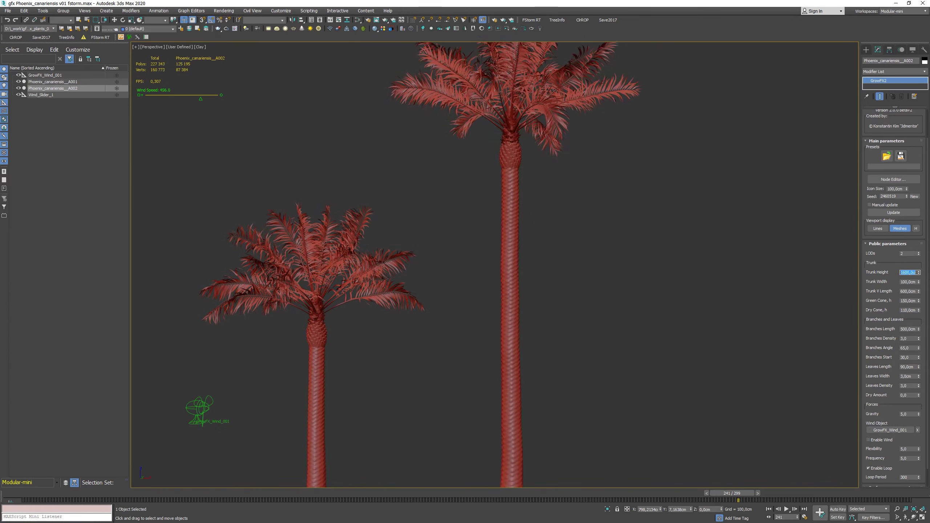
{"action": "scroll", "coordinate": [574, 194], "scroll_direction": "down", "scroll_amount": 5}
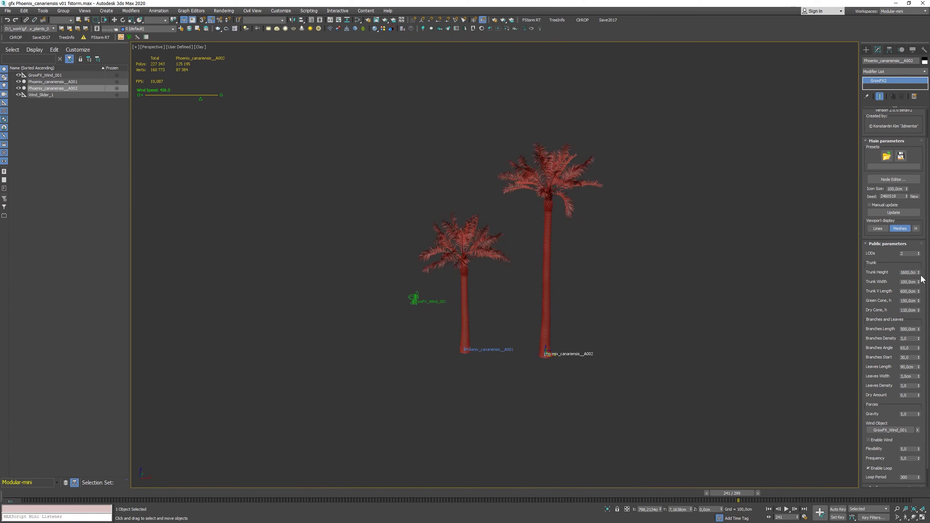
{"action": "left_click_drag", "start_coordinate": [919, 224], "coordinate": [919, 124]}
{"action": "scroll", "coordinate": [586, 178], "scroll_direction": "up", "scroll_amount": 3}
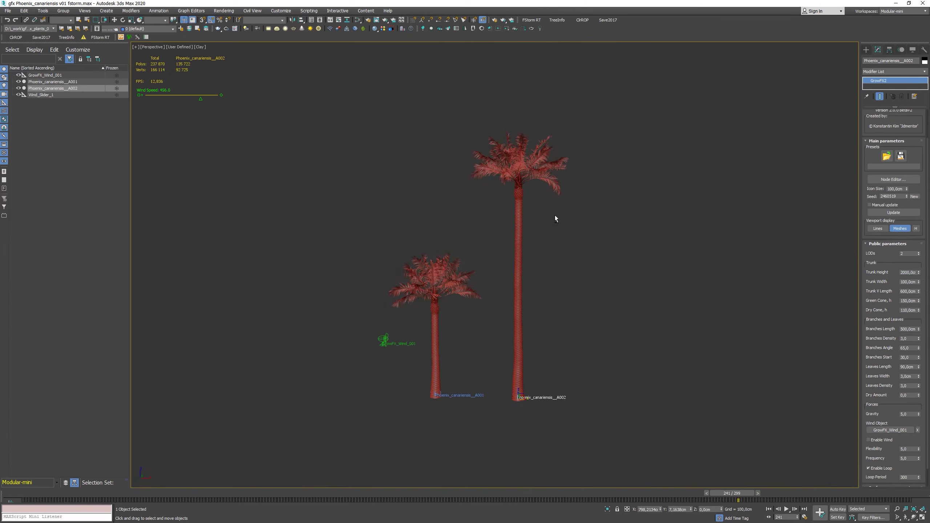
- Compare the original and copied palms by selecting each, then deselect everything
{"action": "left_click", "coordinate": [446, 277]}
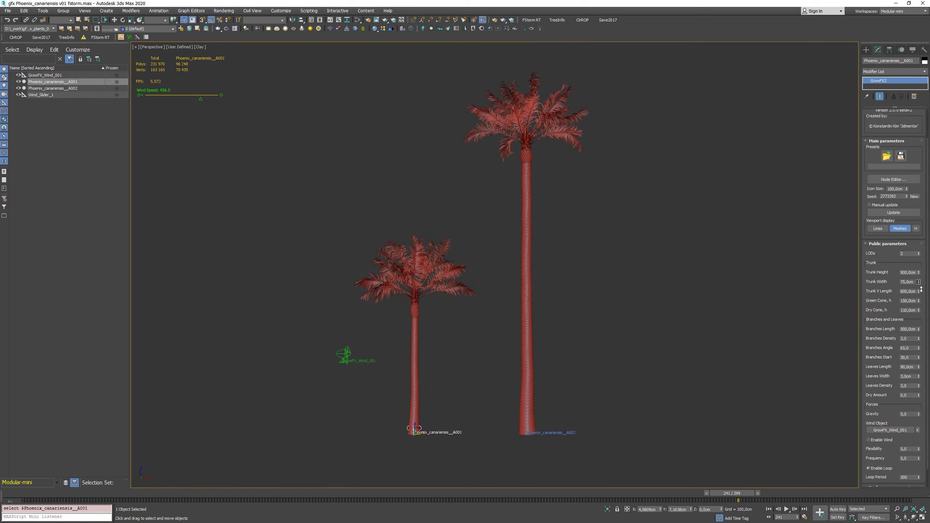
{"action": "left_click", "coordinate": [526, 194]}
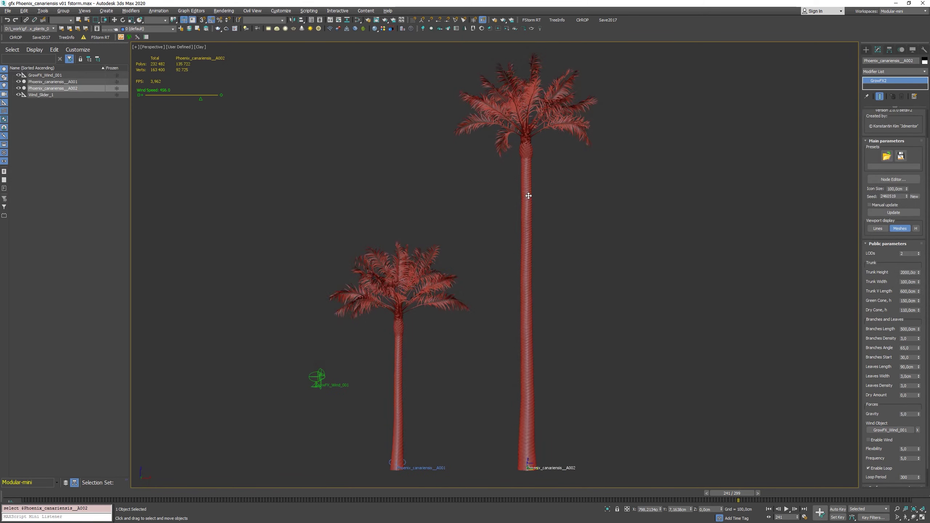
{"action": "scroll", "coordinate": [531, 220], "scroll_direction": "up", "scroll_amount": 5}
{"action": "scroll", "coordinate": [533, 116], "scroll_direction": "up", "scroll_amount": 3}
{"action": "scroll", "coordinate": [530, 135], "scroll_direction": "down", "scroll_amount": 8}
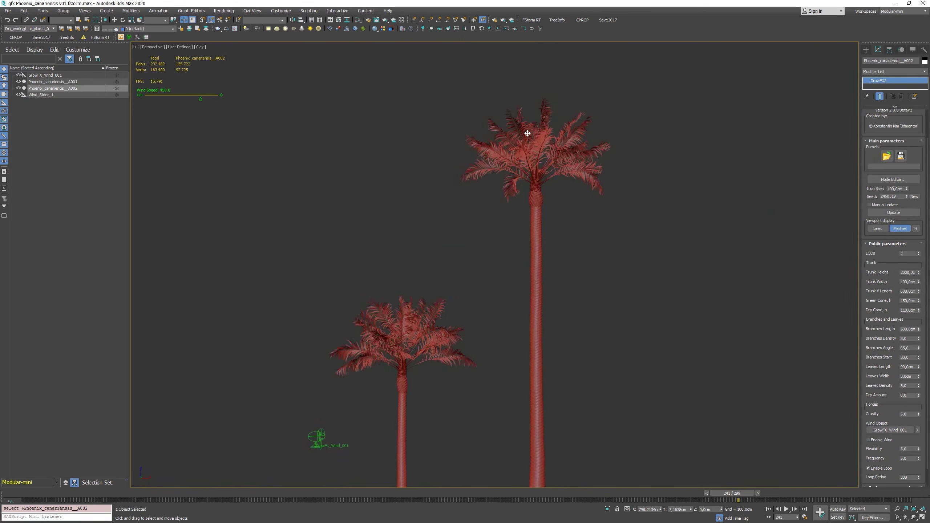
{"action": "left_click", "coordinate": [644, 177]}
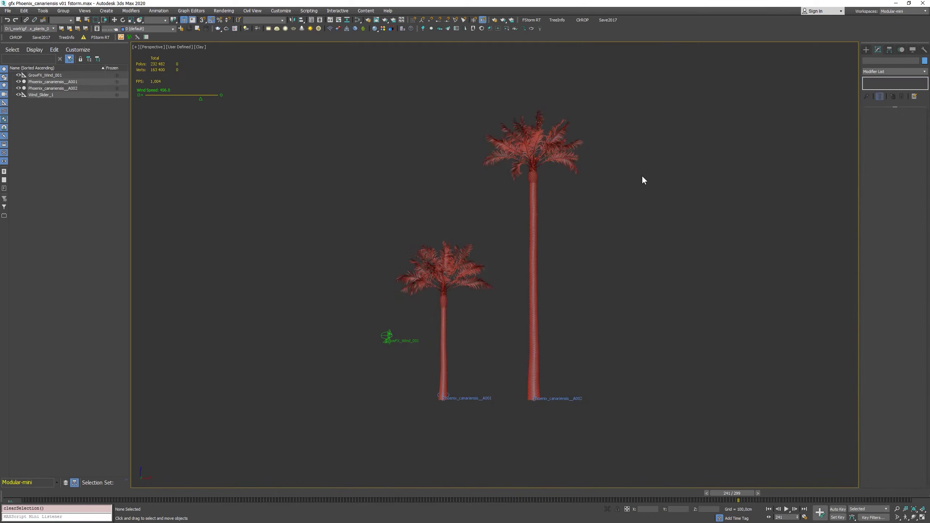